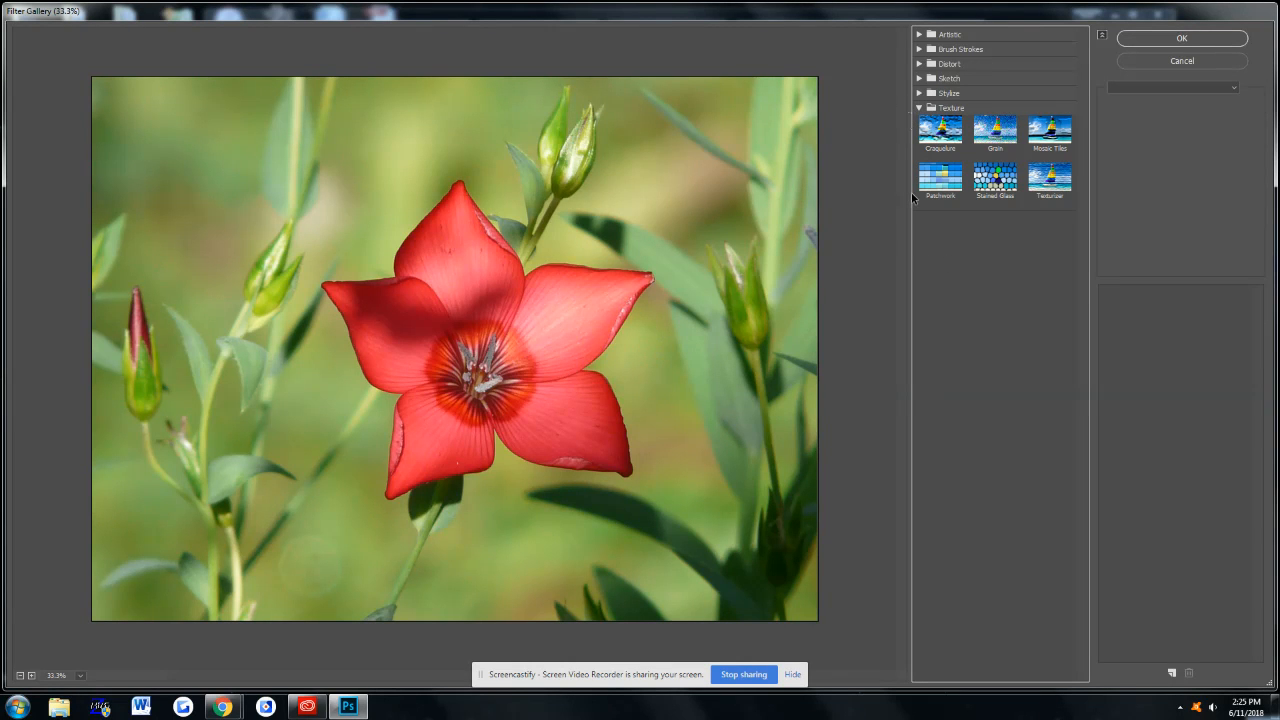
- Try the Craquelure texture, and preview the Grain texture instead with an intensity of 72 and a contrast of 69
left_click(944, 138)
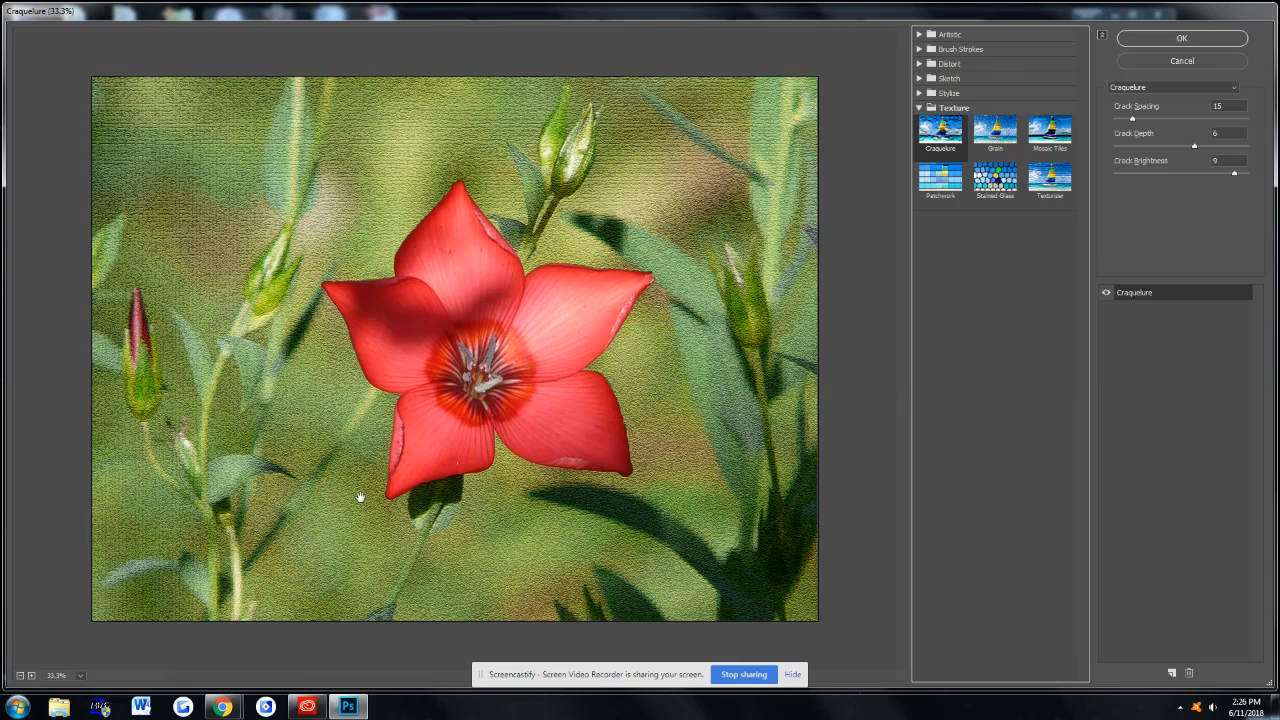
left_click(996, 132)
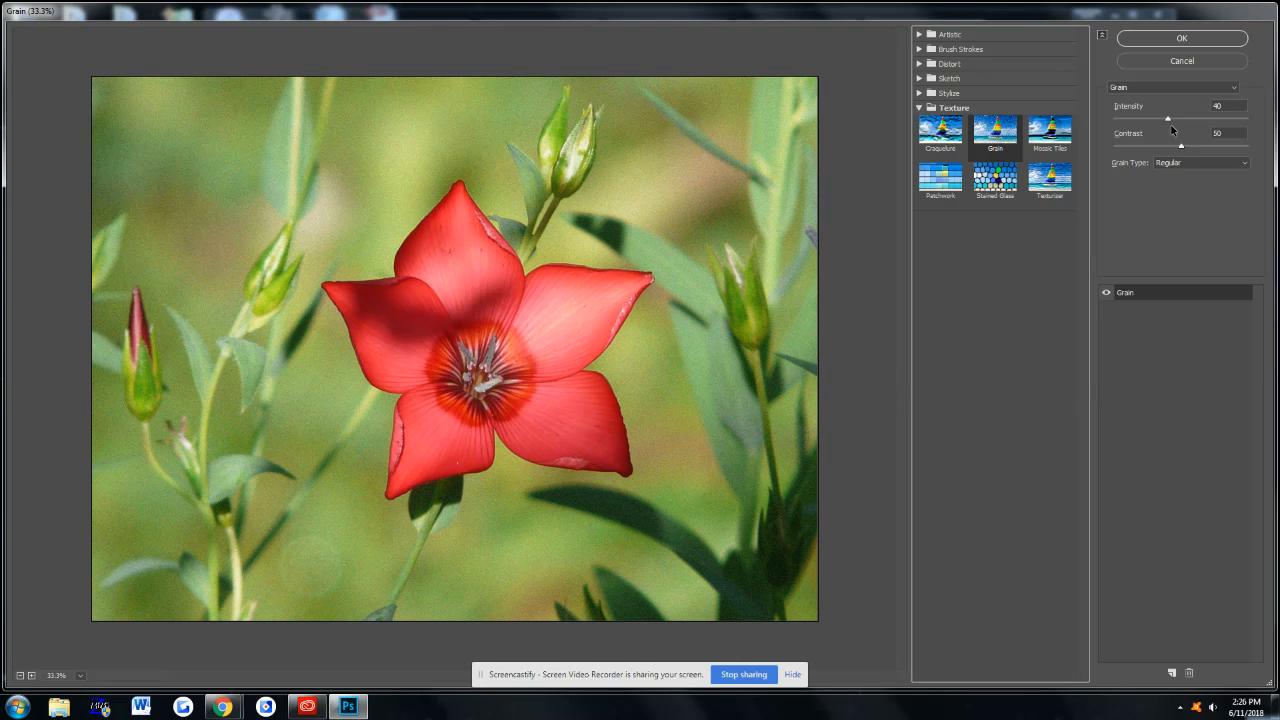
mouse_move(1182, 148)
left_mouse_down()
mouse_move(1203, 148)
mouse_move(1181, 148)
mouse_move(1170, 120)
mouse_move(1209, 122)
mouse_move(1200, 147)
left_mouse_up()
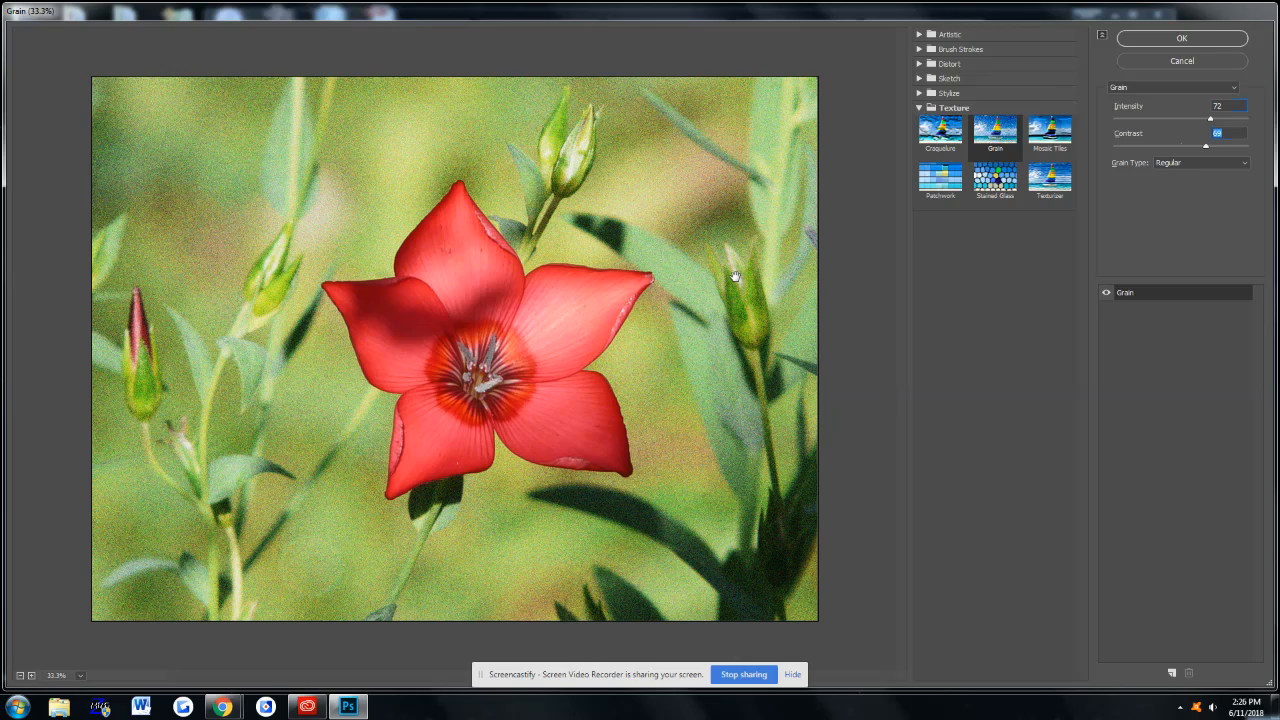
key("ctrl+plus")
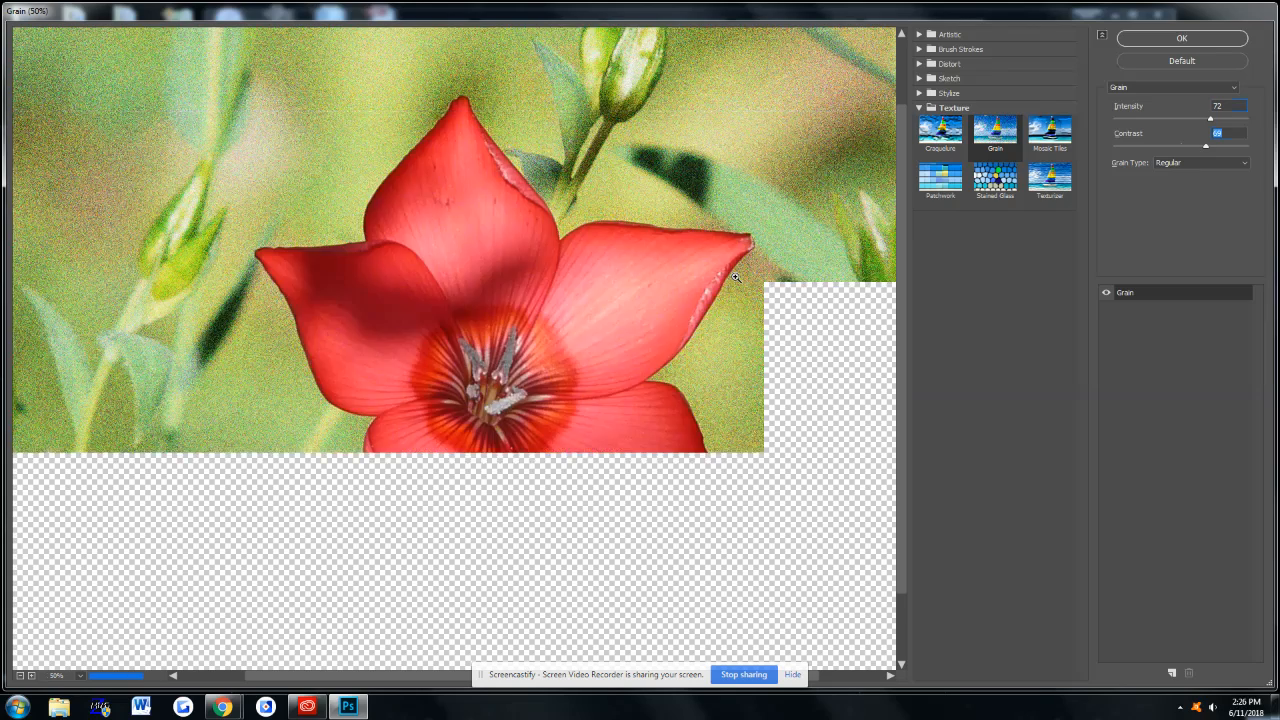
key("ctrl+plus")
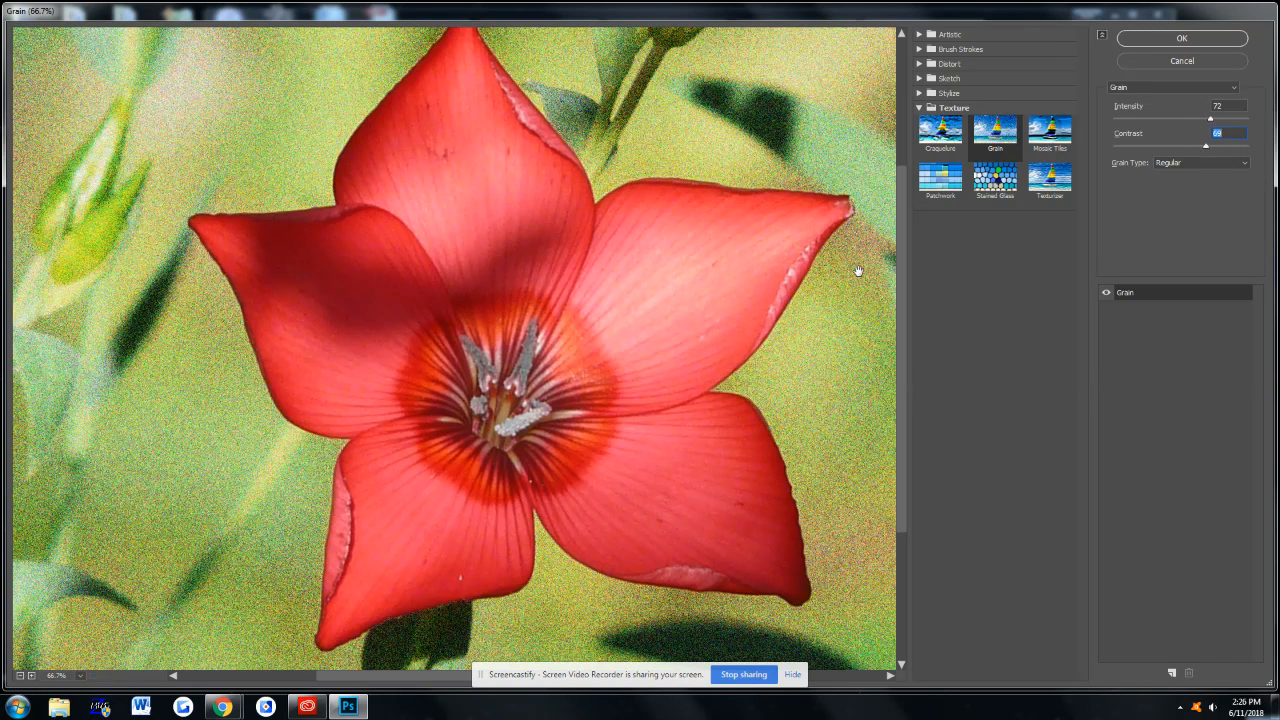
- Set the Grain texture's intensity to 22 and its contrast to 59
left_click_drag(1212, 120, 1130, 120)
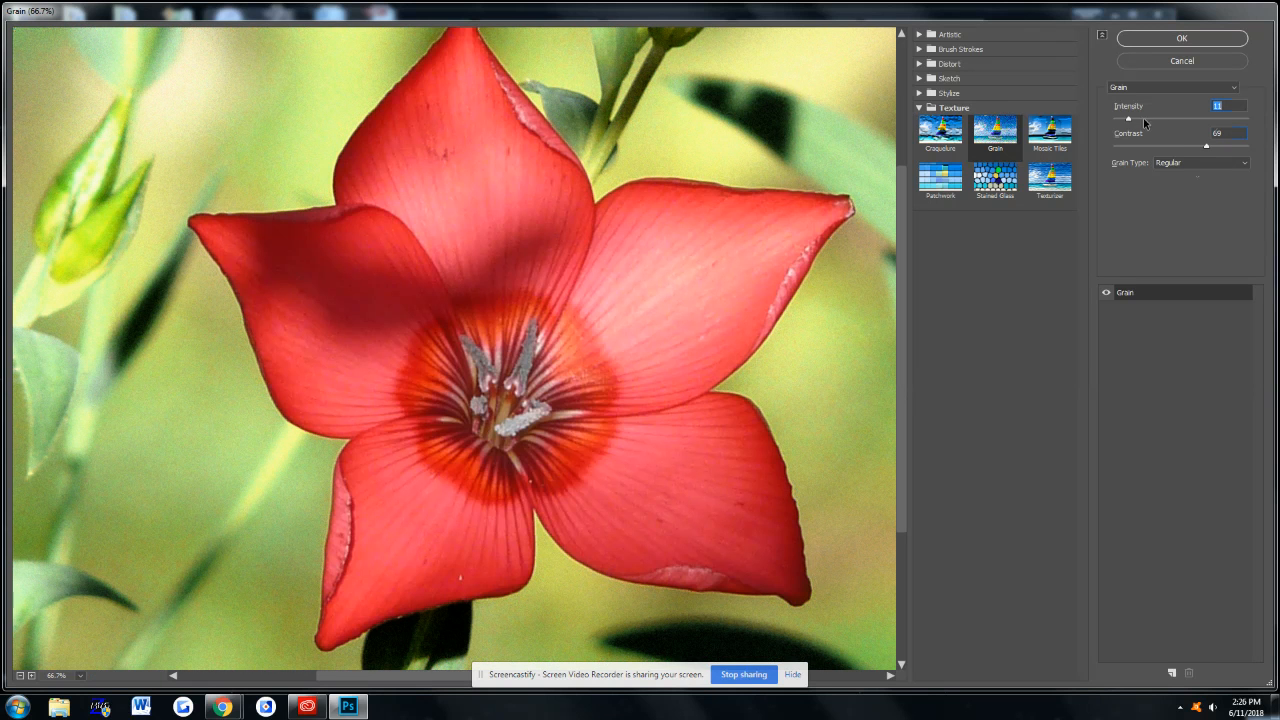
left_click(1144, 120)
mouse_move(1206, 147)
left_mouse_down()
mouse_move(1143, 148)
mouse_move(1231, 150)
mouse_move(1191, 150)
left_mouse_up()
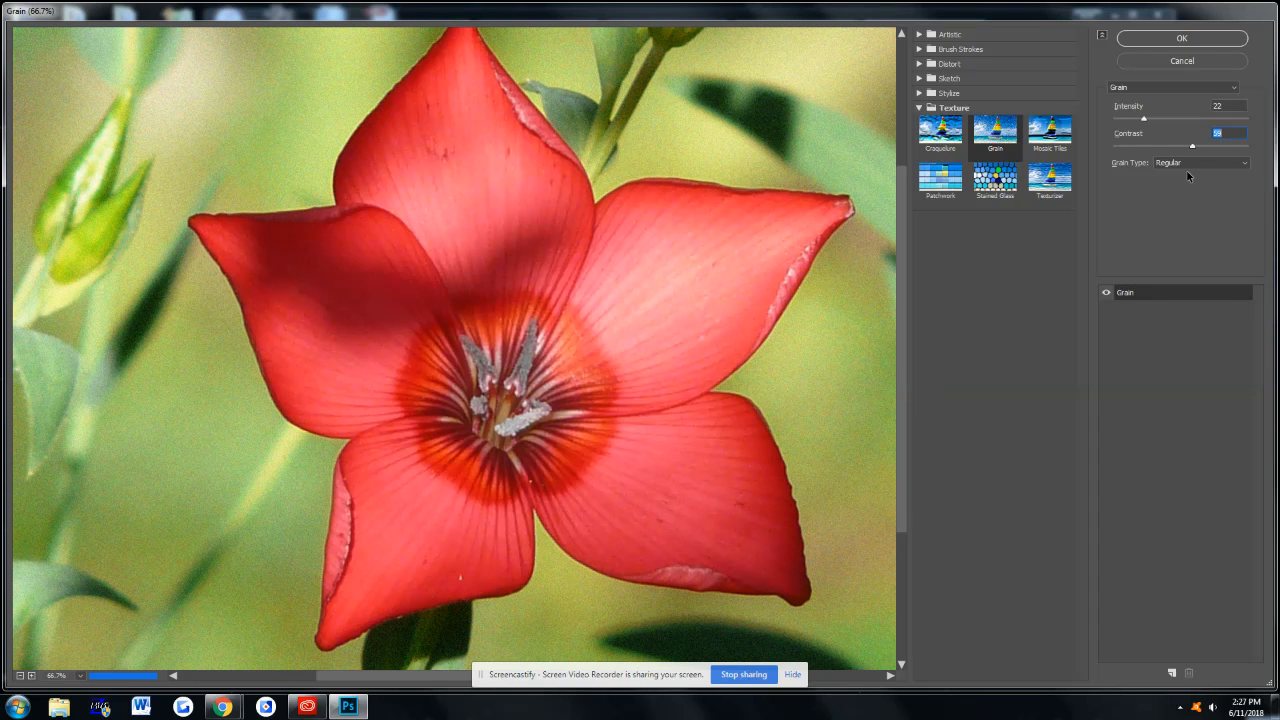
- Try the Enlarged and Vertical grain types, and set the grain type to Horizontal
left_click(1244, 164)
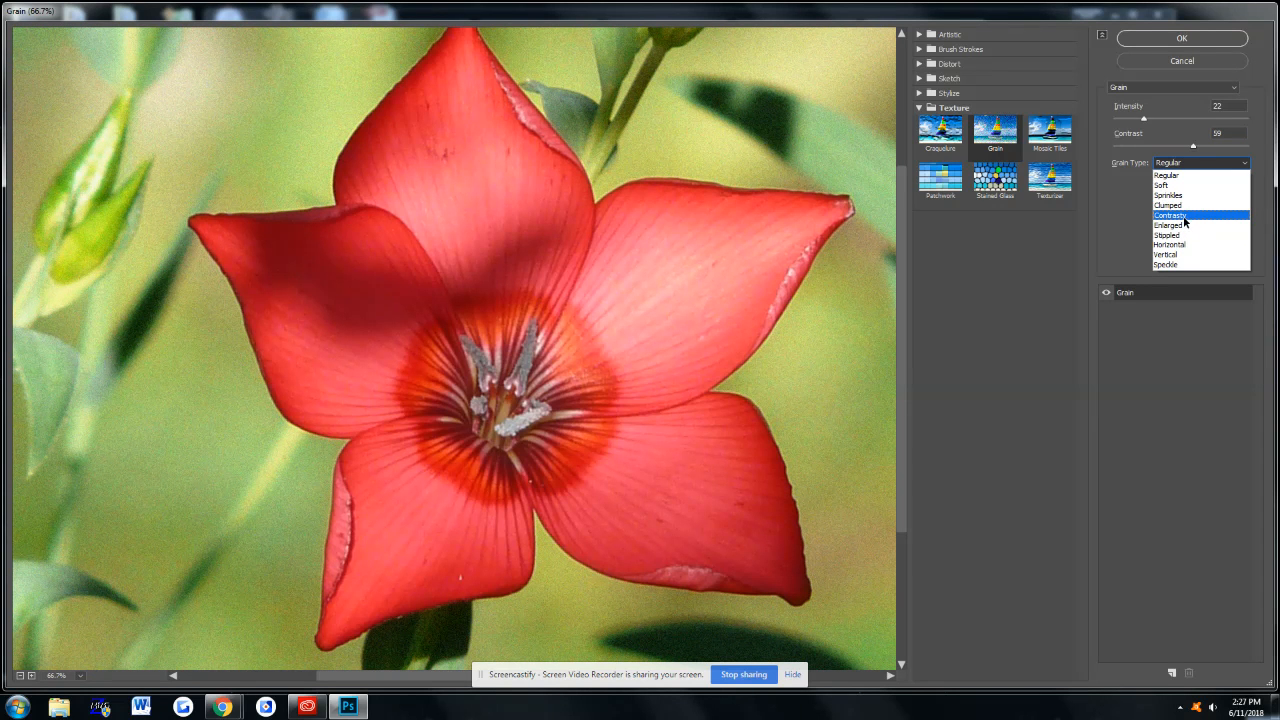
left_click(1175, 226)
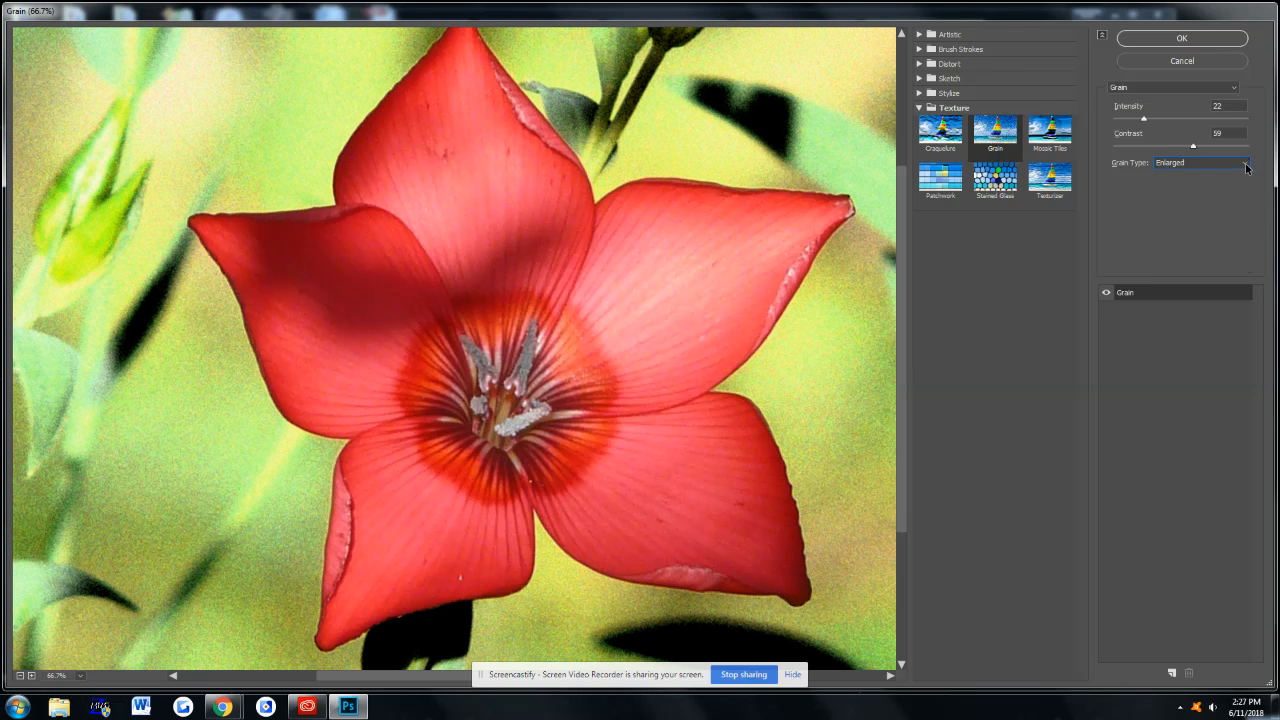
left_click(1246, 163)
left_click(1175, 259)
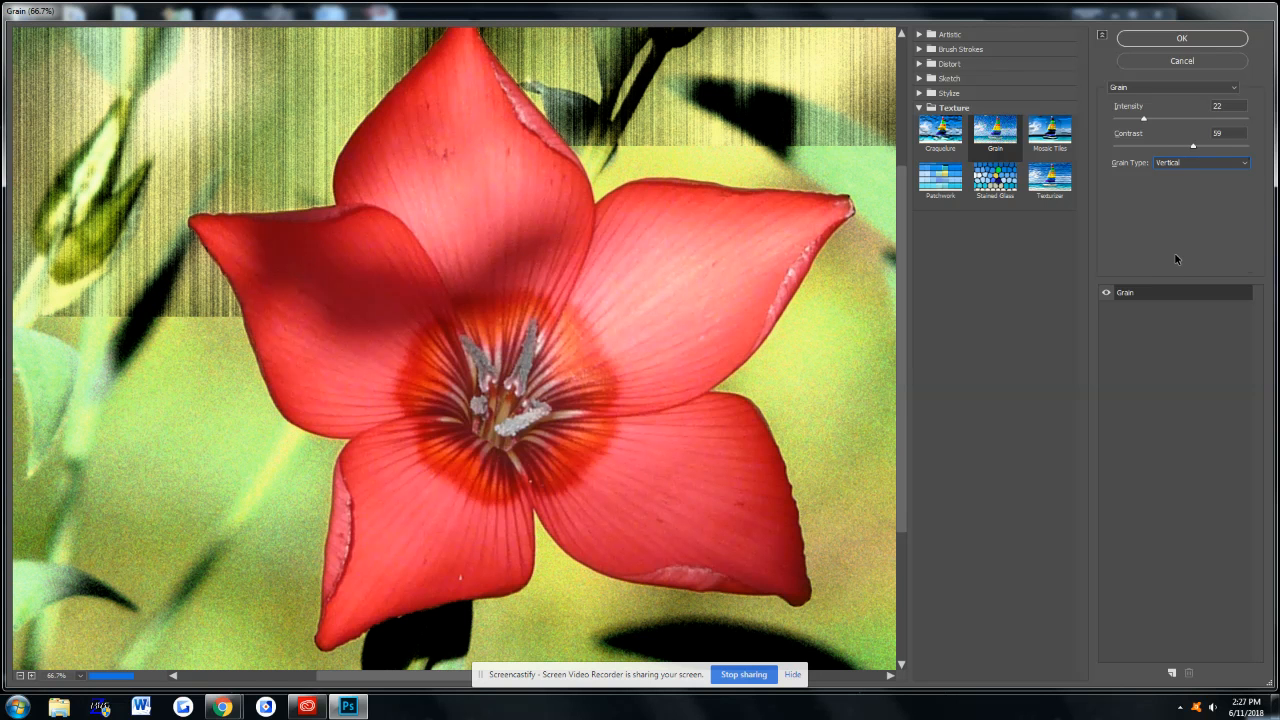
left_click(1246, 165)
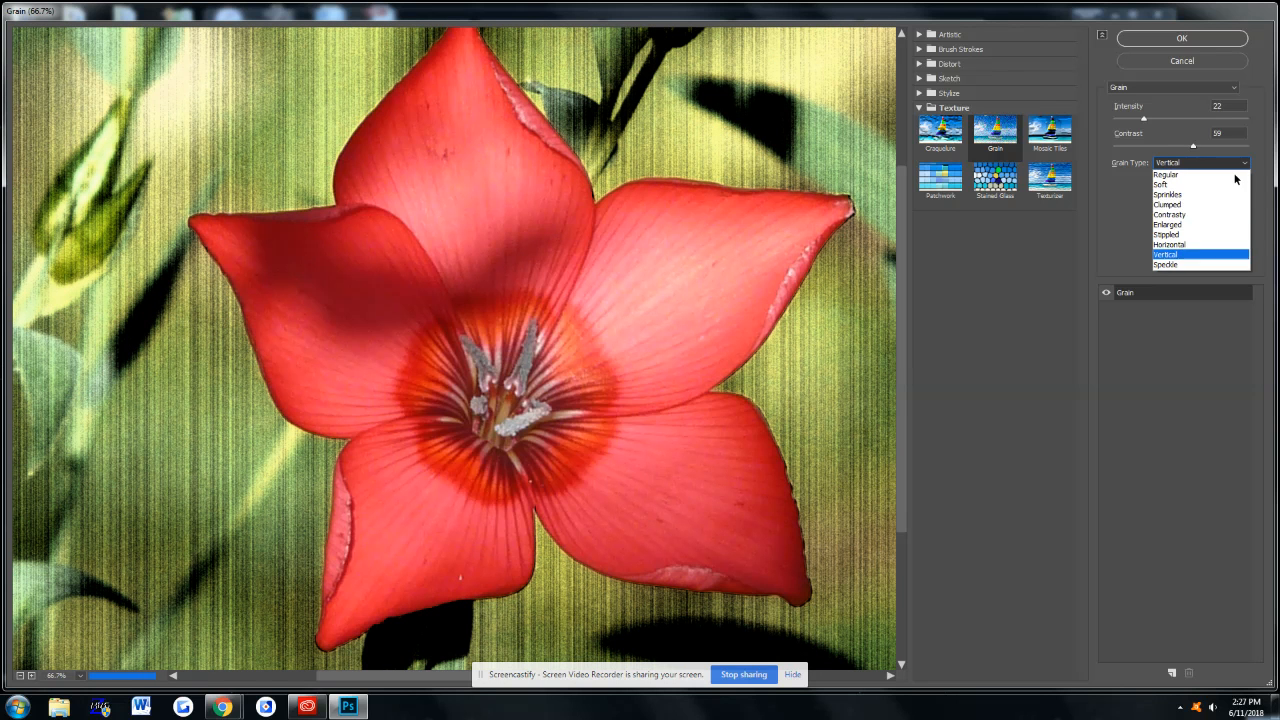
left_click(1172, 245)
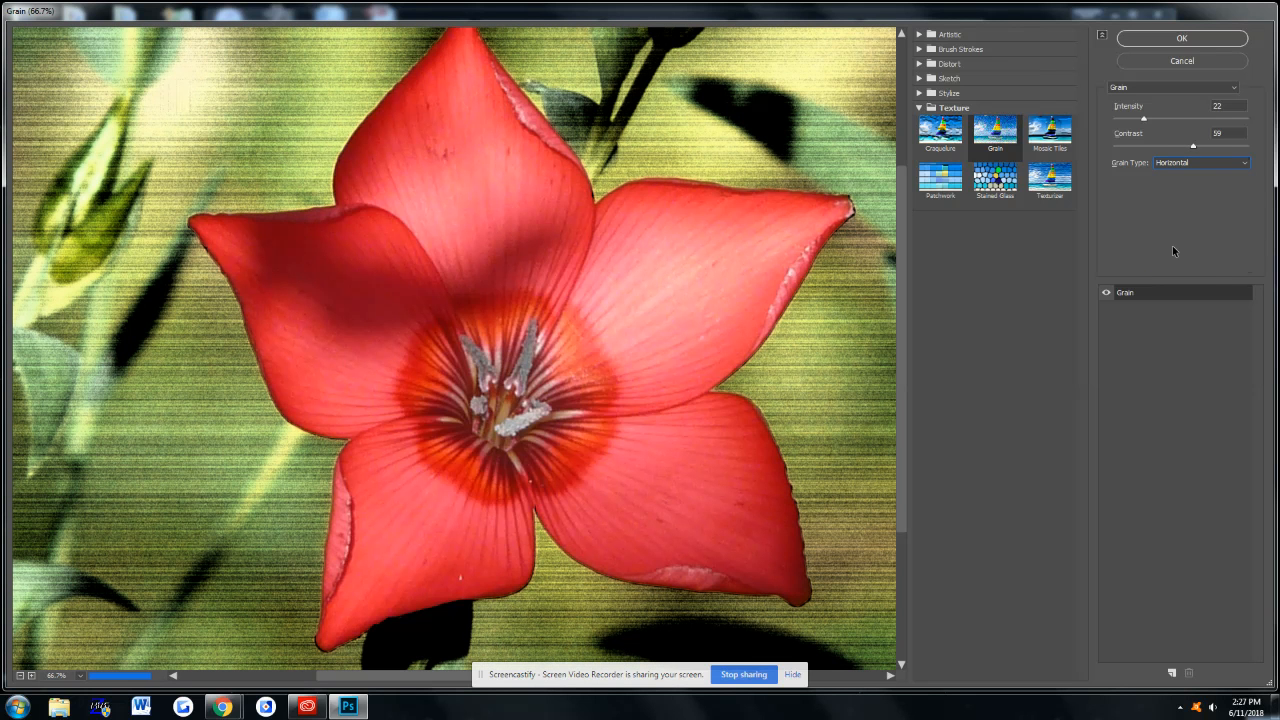
key("alt")
left_click(809, 267, "alt")
left_click(809, 267, "alt")
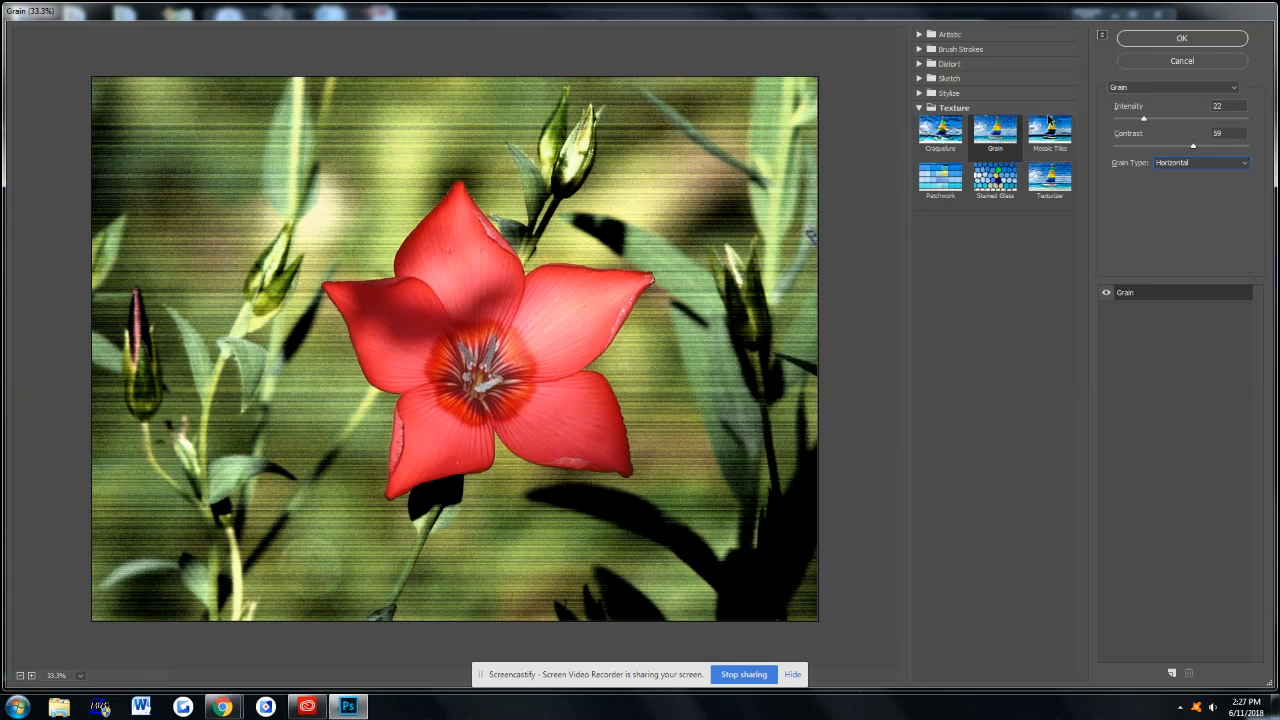
- Switch to the Stained Glass texture and compare cell sizes of 22, 8 and 14, ending on 22
left_click(995, 183)
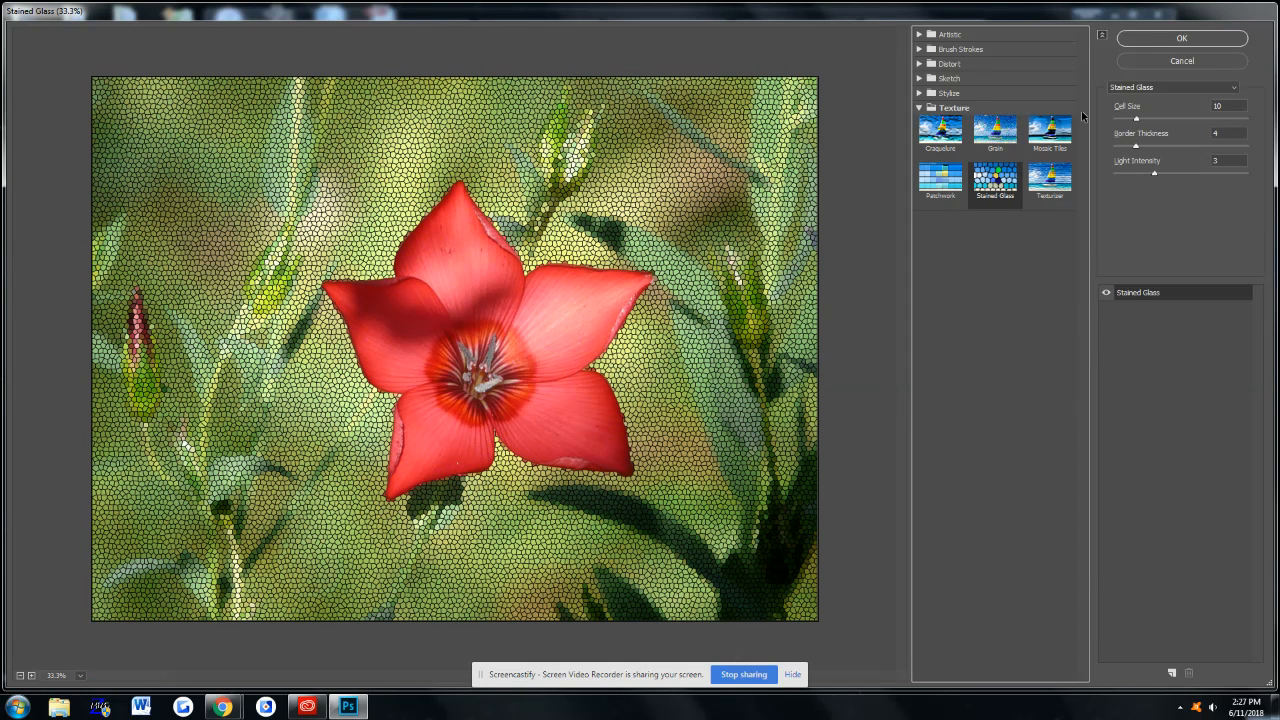
left_click_drag(1136, 119, 1170, 120)
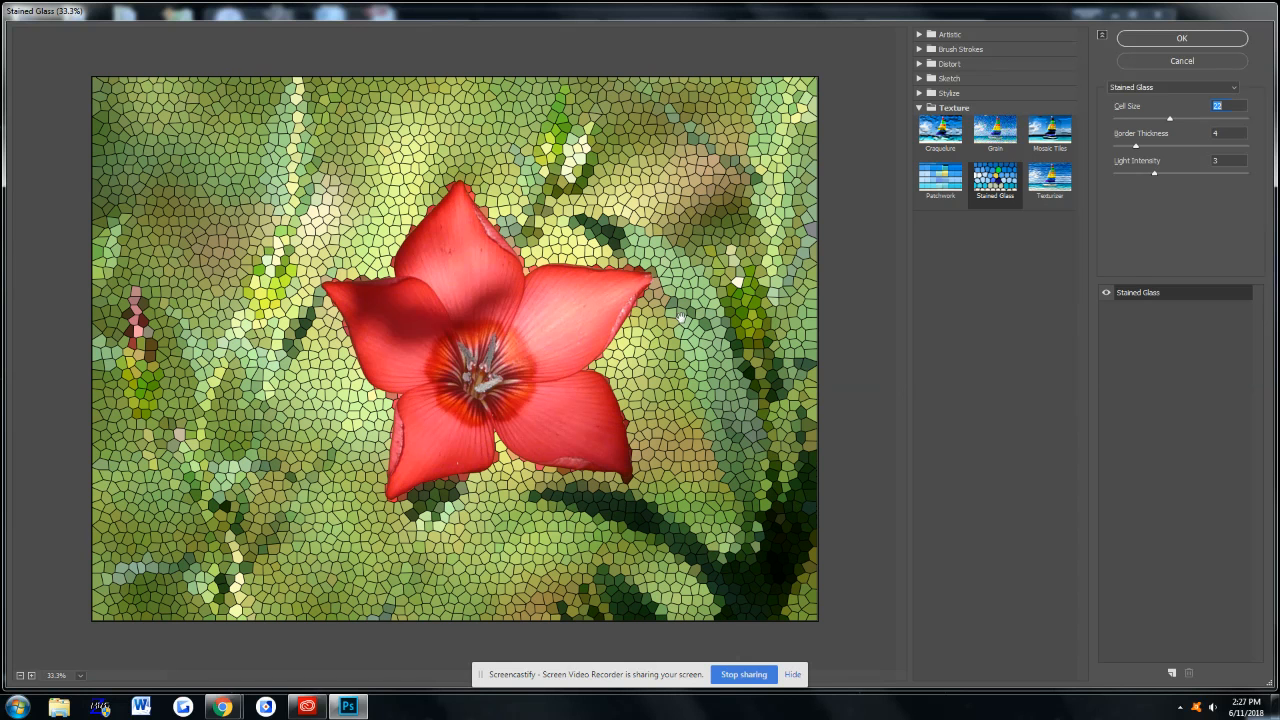
left_click_drag(1170, 120, 1132, 121)
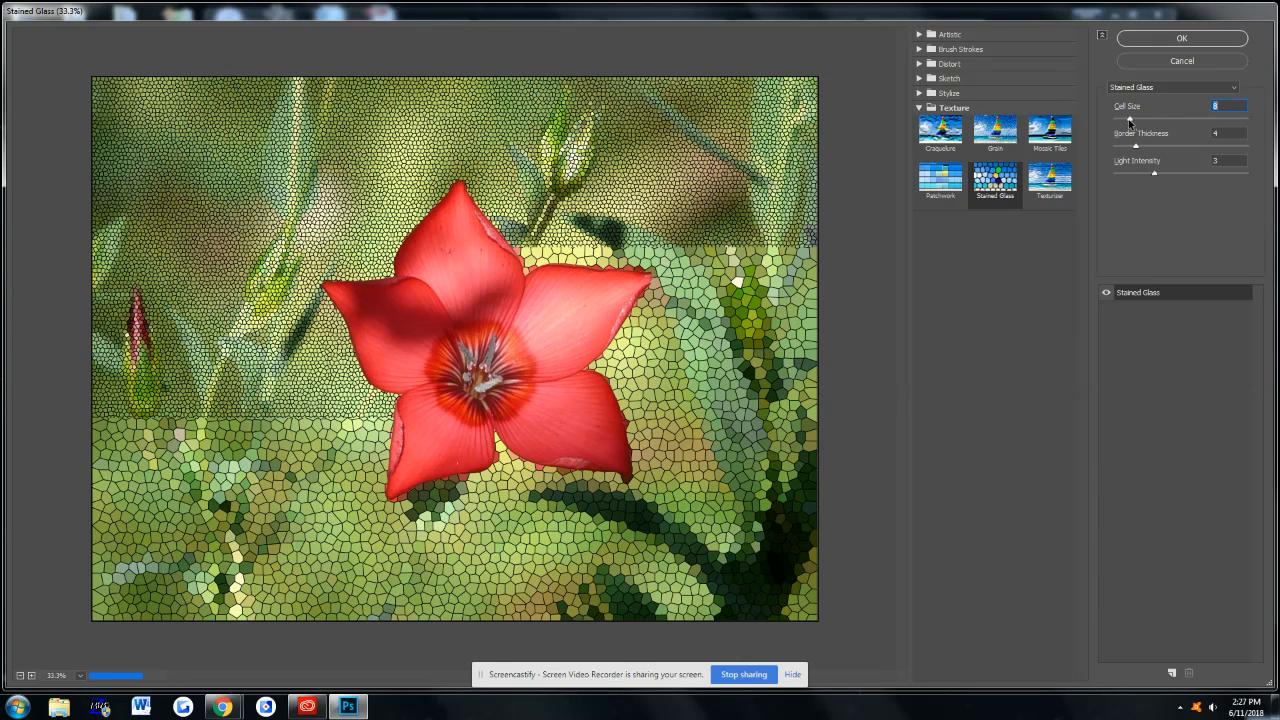
left_click_drag(1129, 122, 1146, 120)
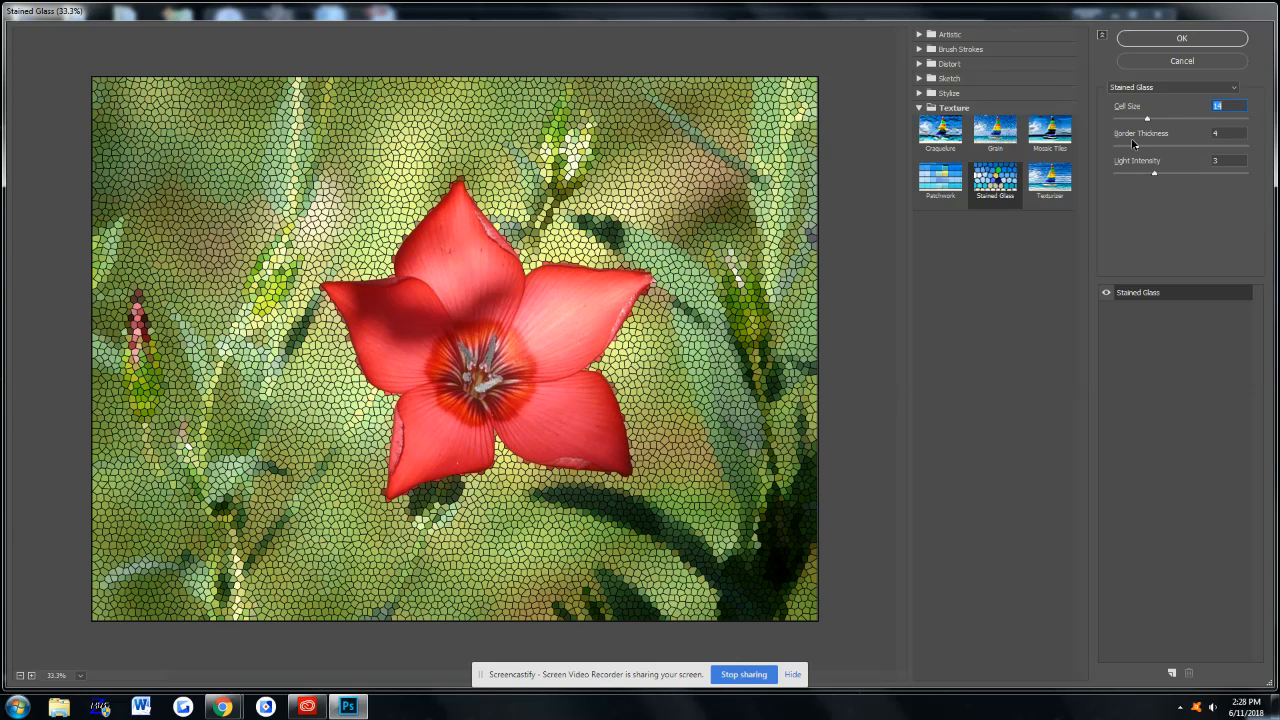
left_click_drag(1148, 120, 1173, 119)
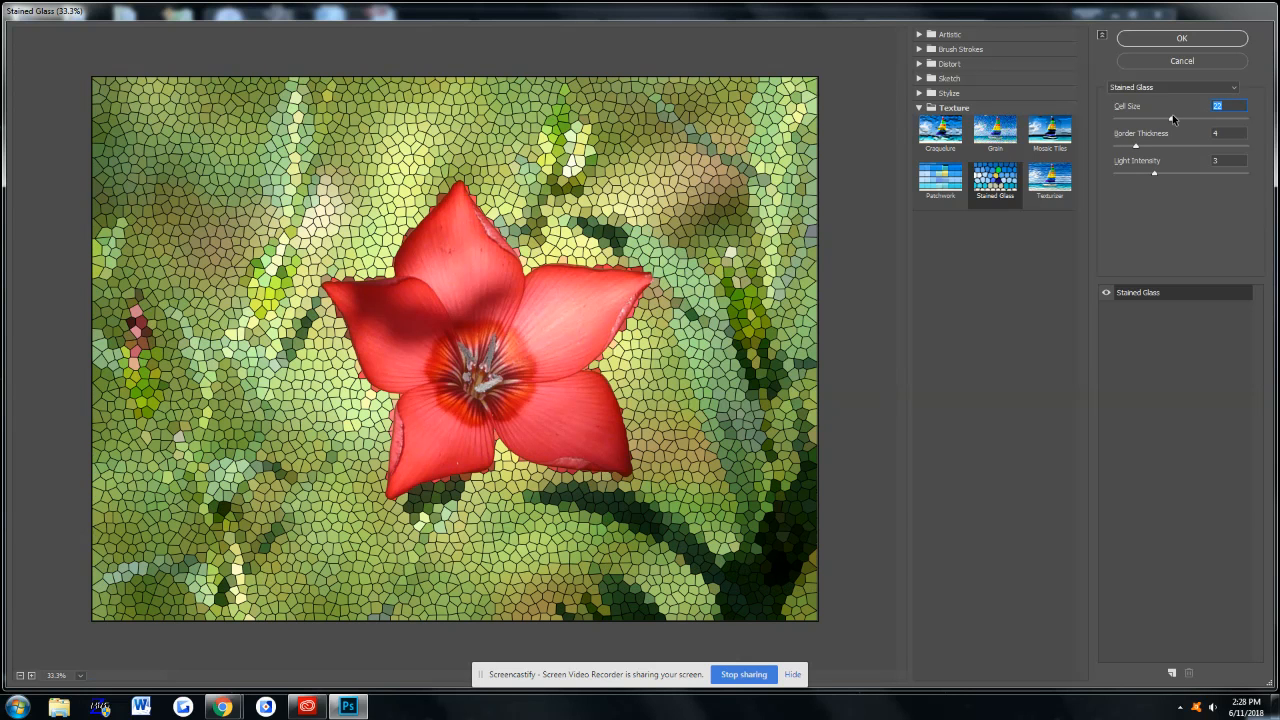
- Try a Stained Glass border thickness of 10 and cell size of 27, settle on 7 and 22, and adjust the light intensity
left_click_drag(1172, 114, 1176, 143)
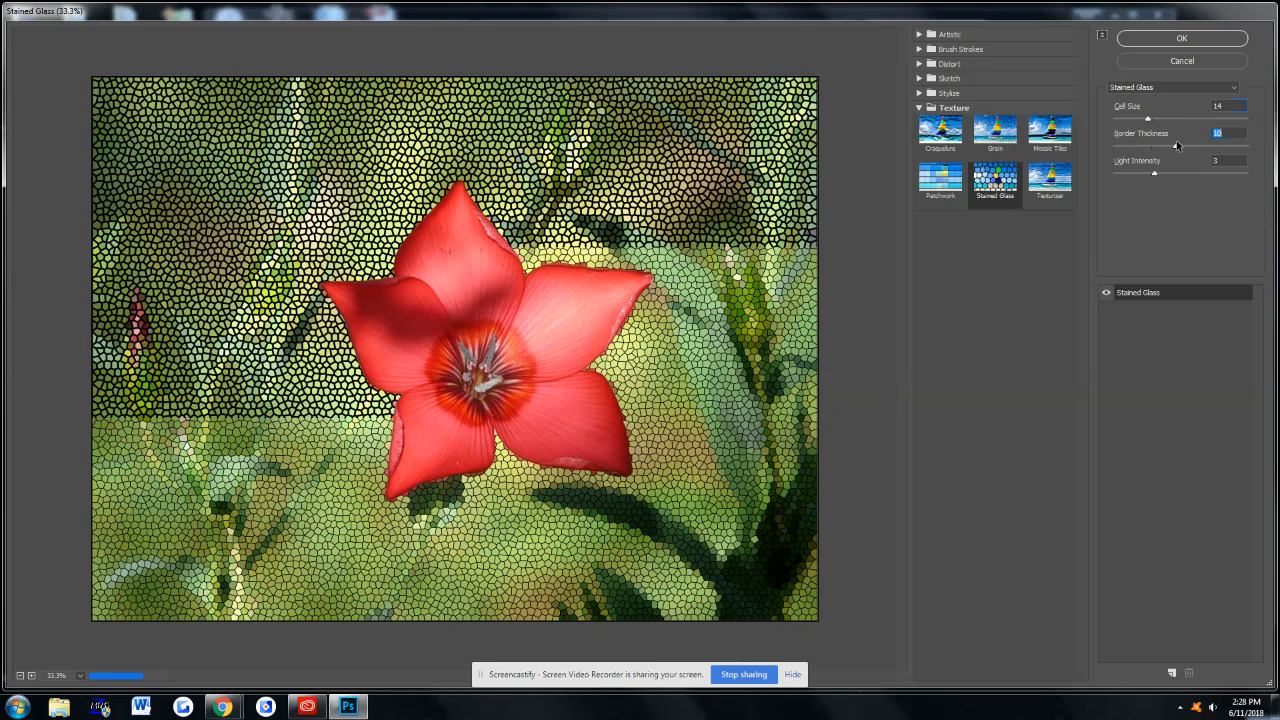
left_click_drag(1148, 119, 1185, 121)
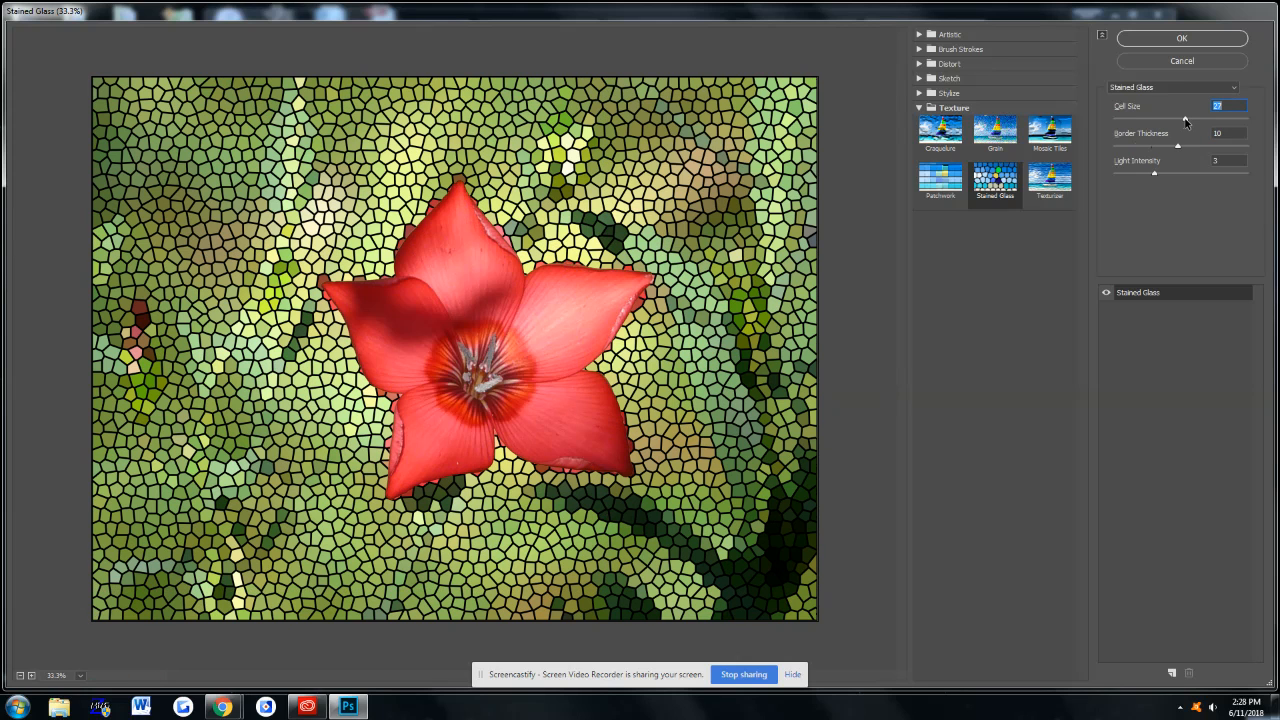
left_click_drag(1185, 121, 1192, 176)
left_click(1154, 175)
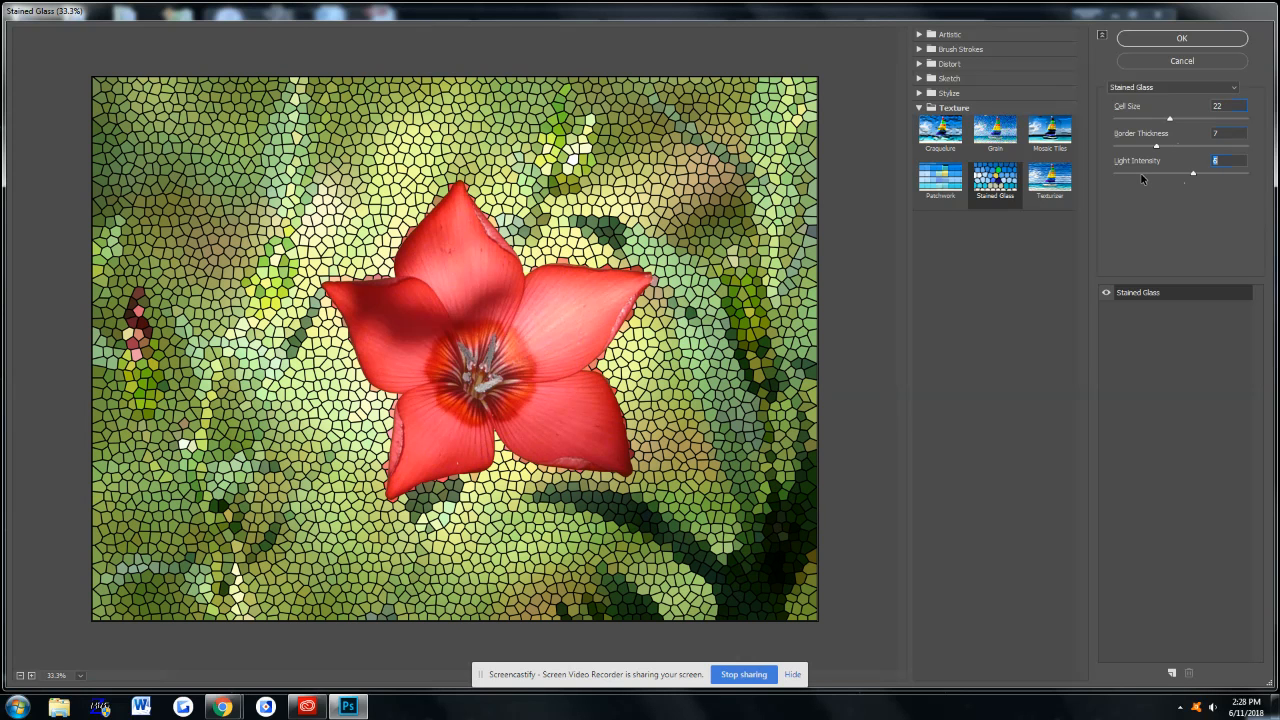
left_click_drag(1182, 173, 1141, 175)
- Switch to the Mosaic Tiles texture with tile size 45, grout width 6 and lighten grout 10
left_click(1048, 135)
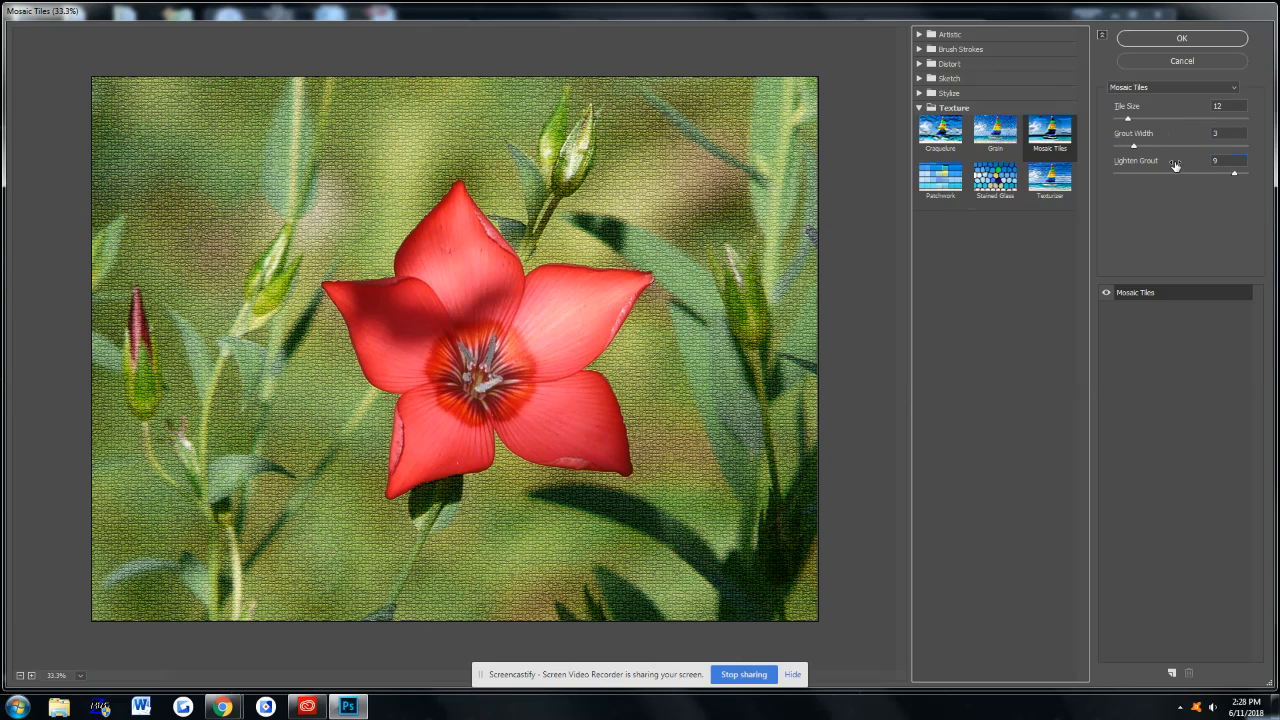
left_click_drag(1219, 177, 1159, 177)
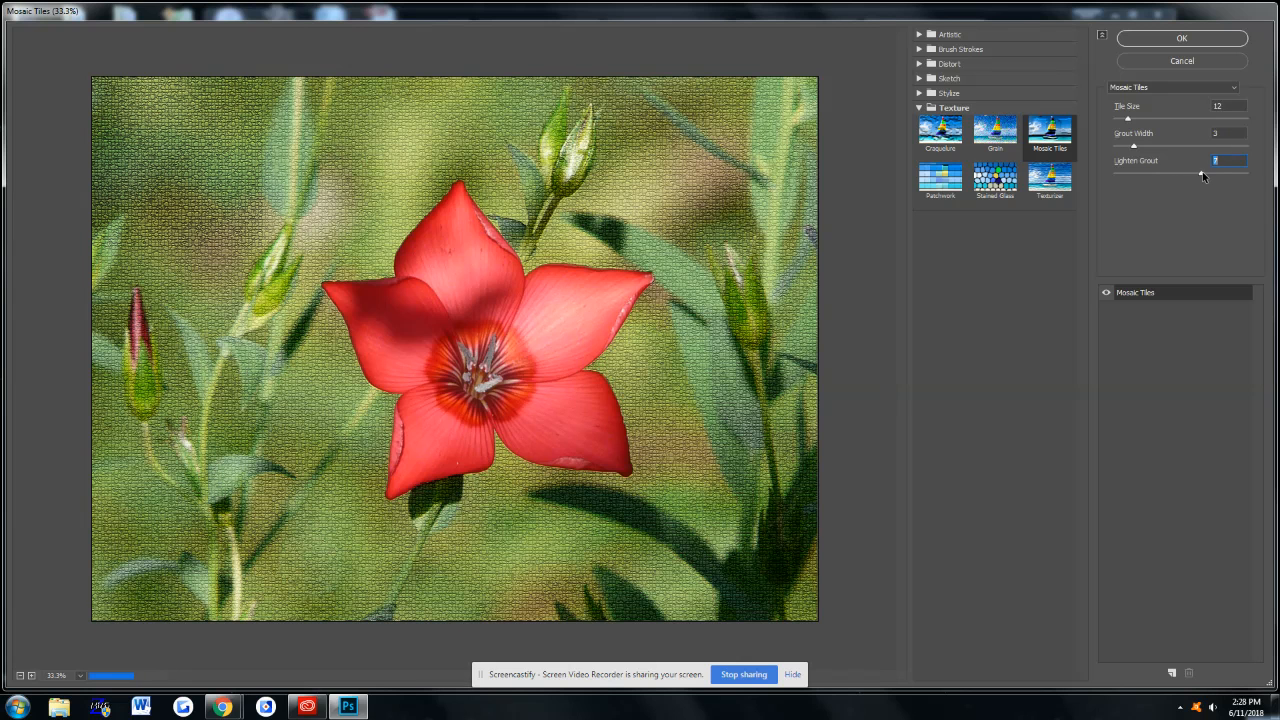
left_click_drag(1127, 119, 1173, 121)
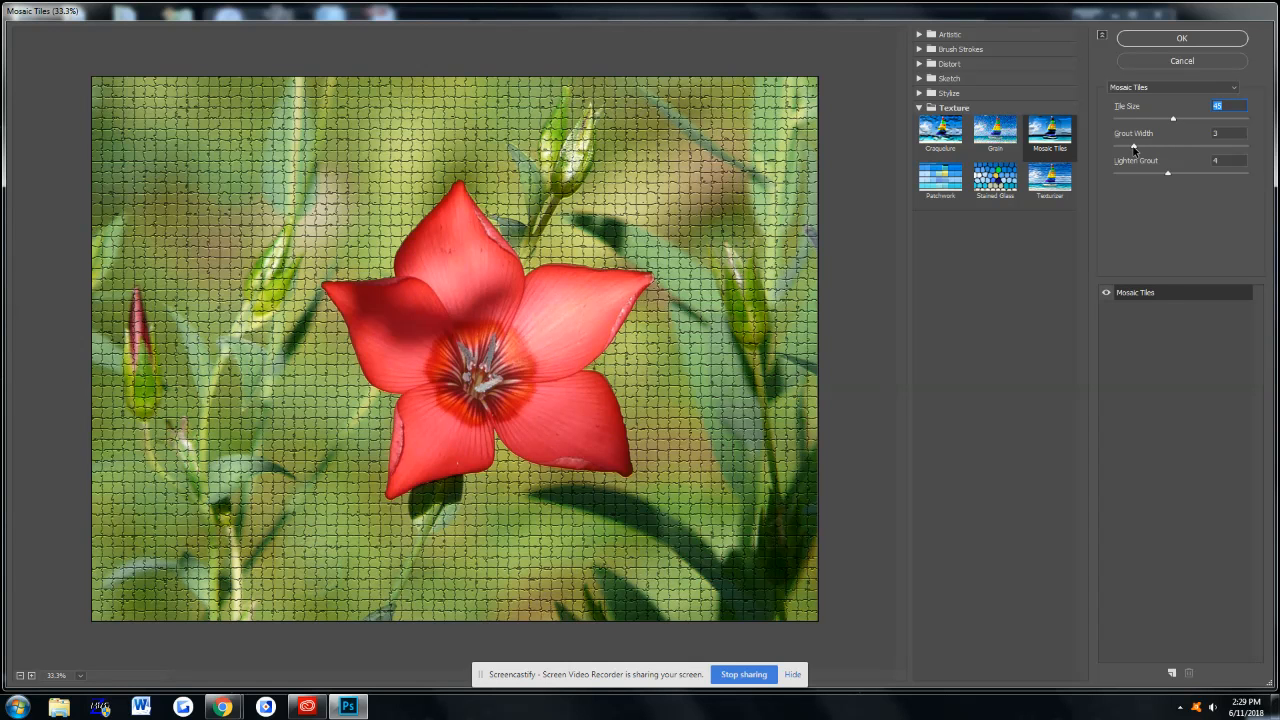
left_click_drag(1134, 147, 1162, 147)
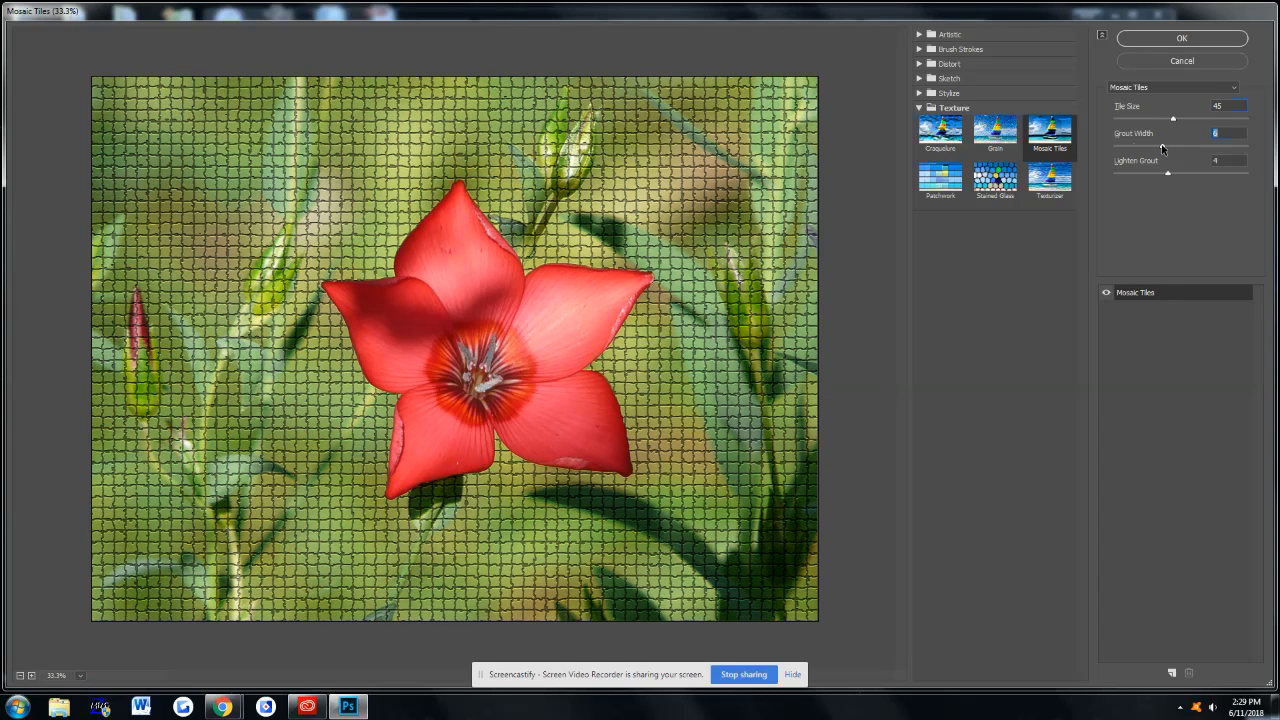
left_click_drag(1163, 173, 1216, 184)
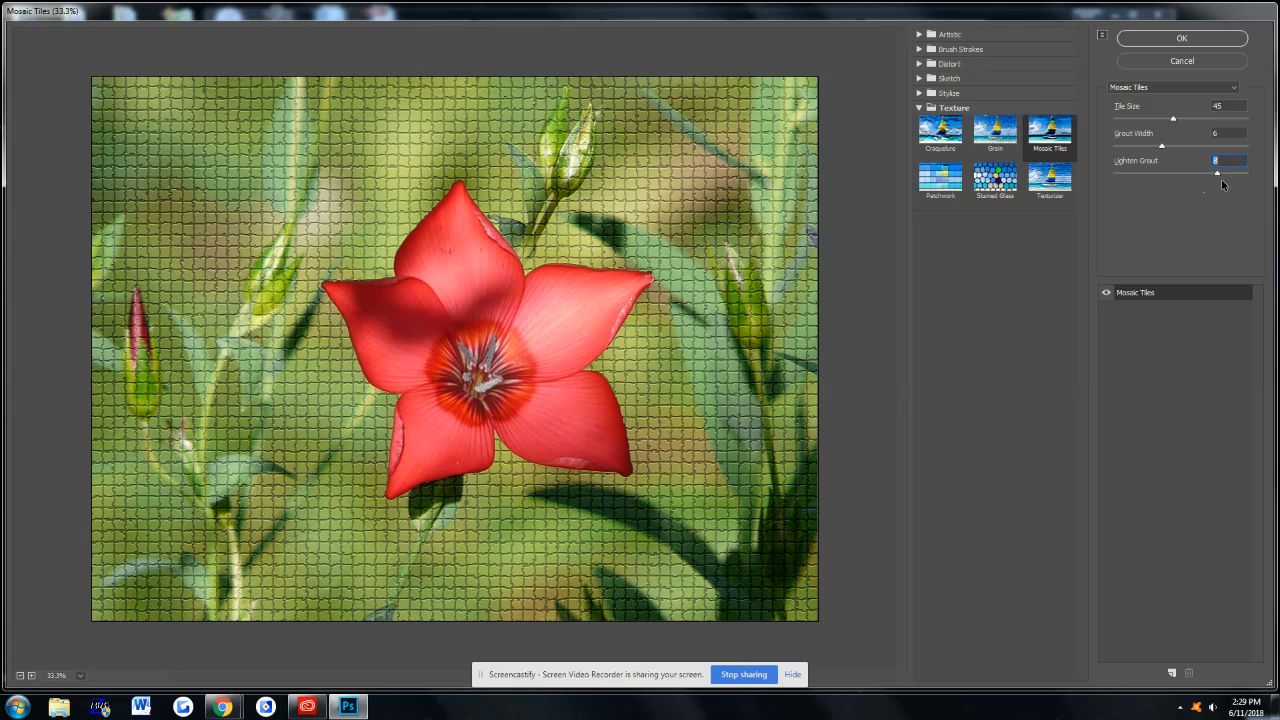
left_click_drag(1219, 174, 1248, 175)
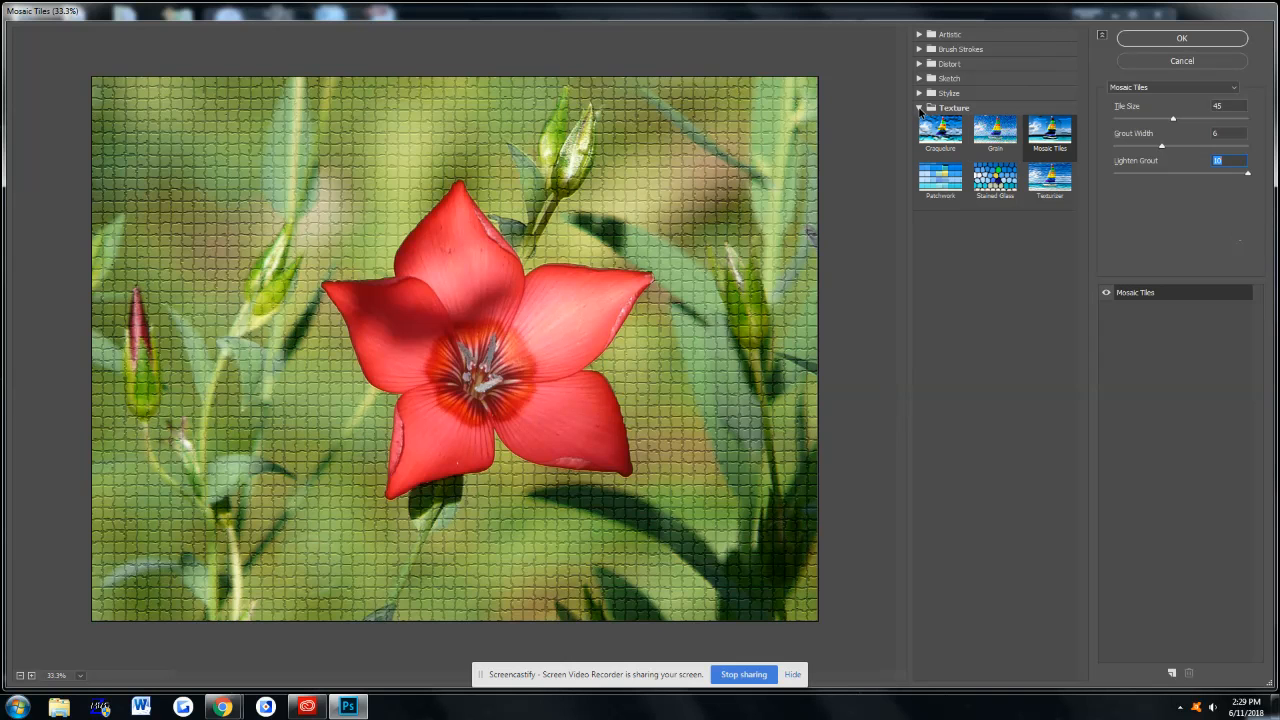
- Switch to the Glowing Edges filter from the Stylize category with edge brightness 18 and edge width 3
left_click(920, 108)
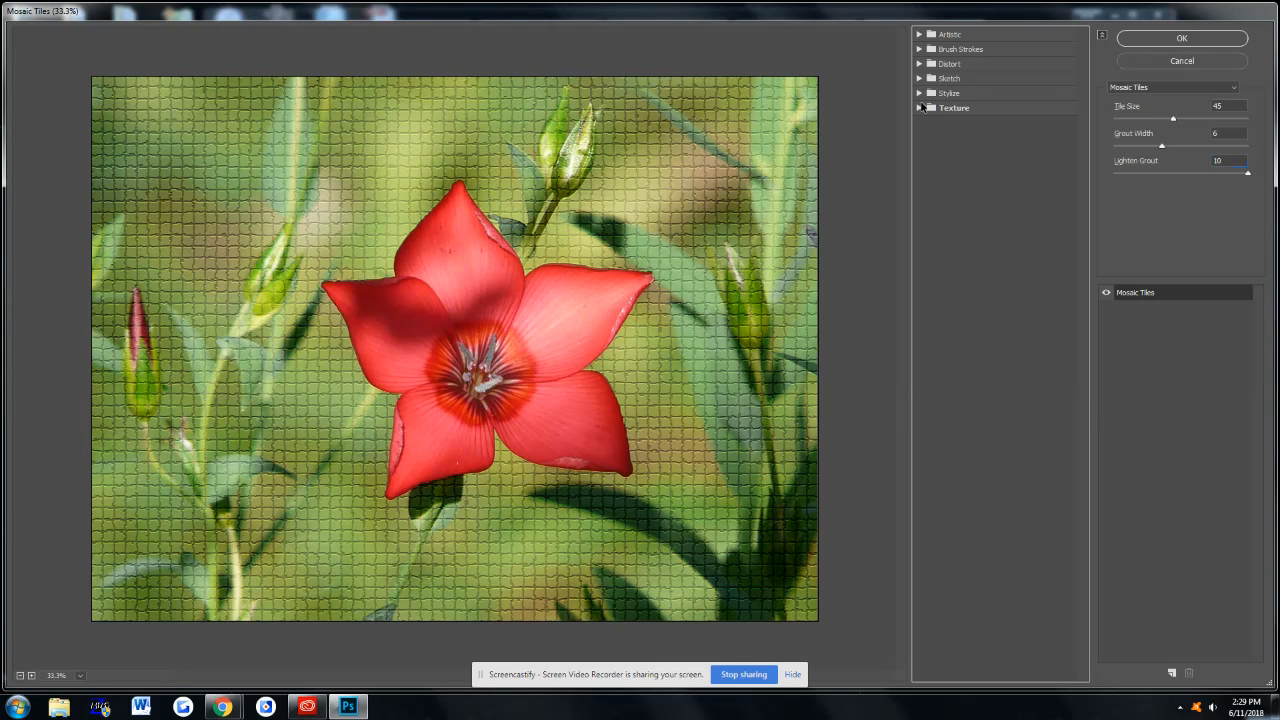
left_click(920, 93)
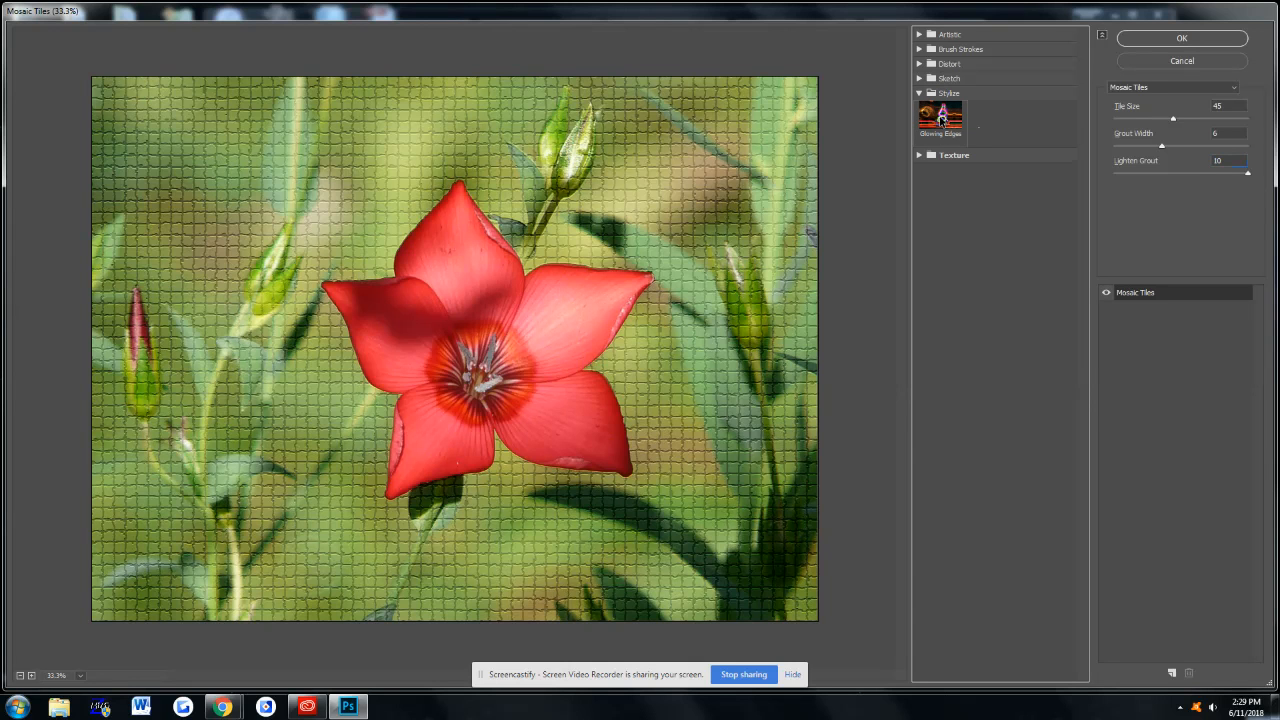
left_click(941, 118)
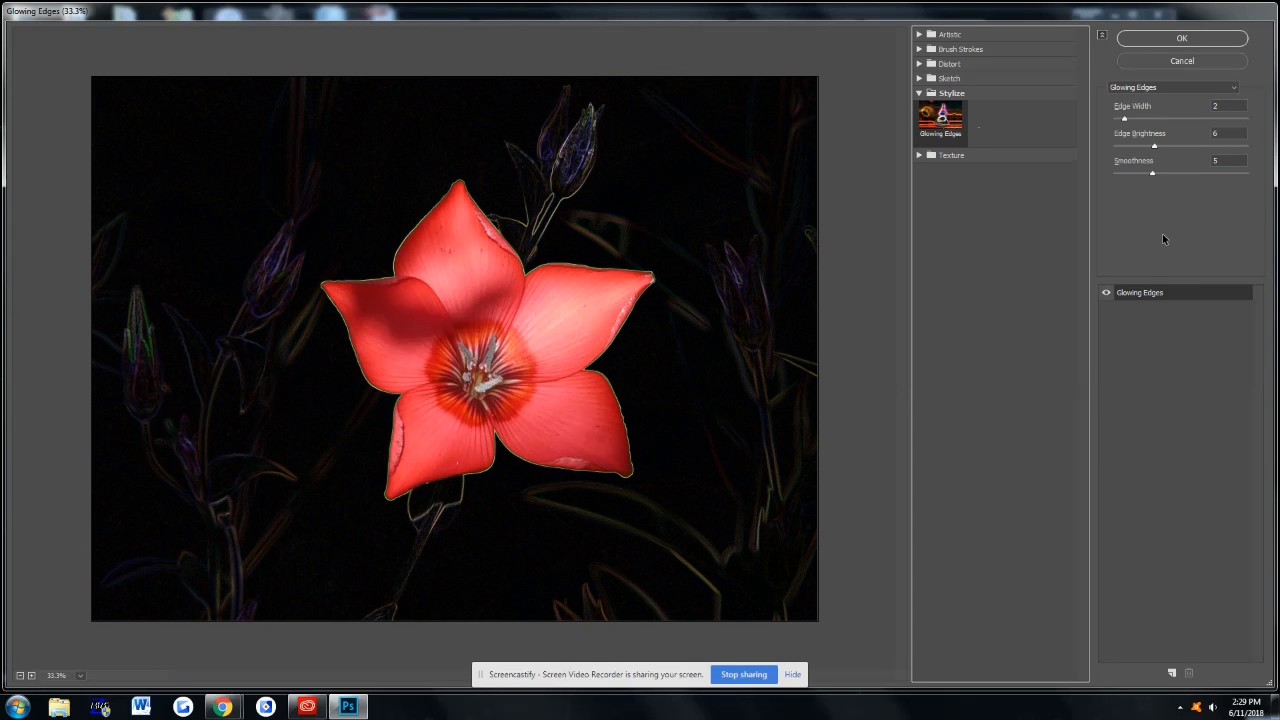
left_click_drag(1154, 146, 1234, 146)
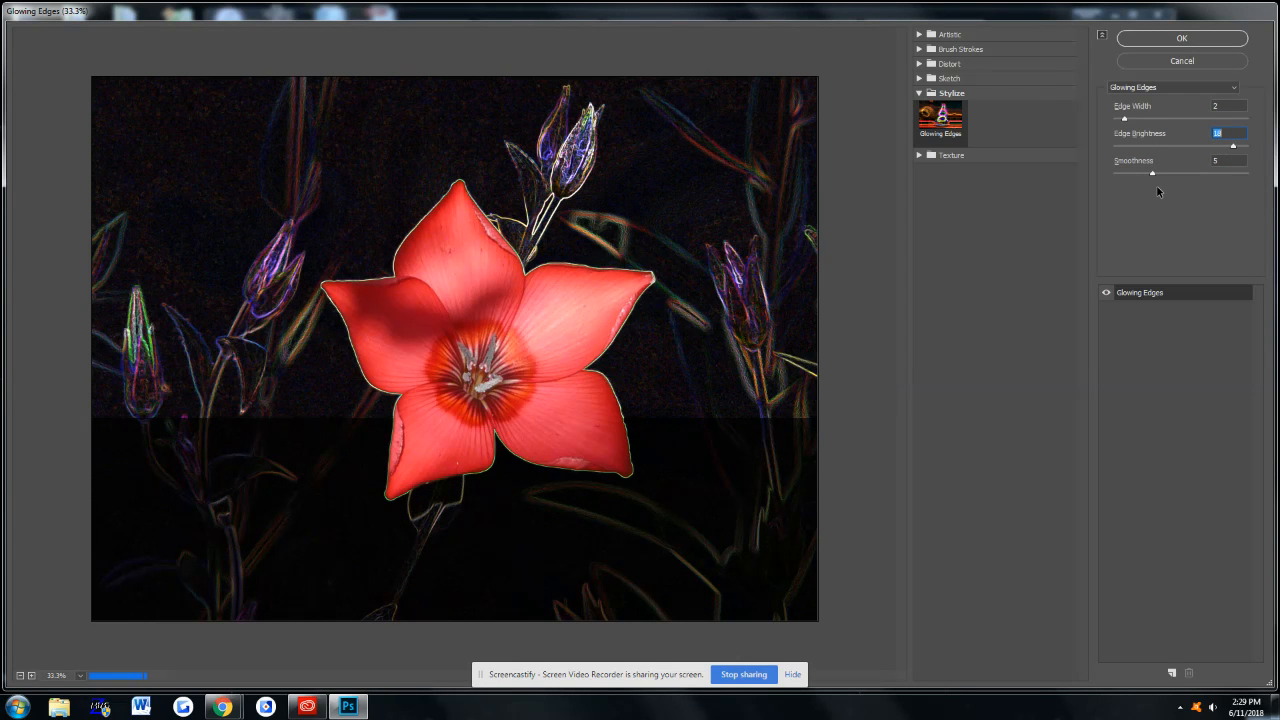
left_click_drag(1125, 120, 1186, 117)
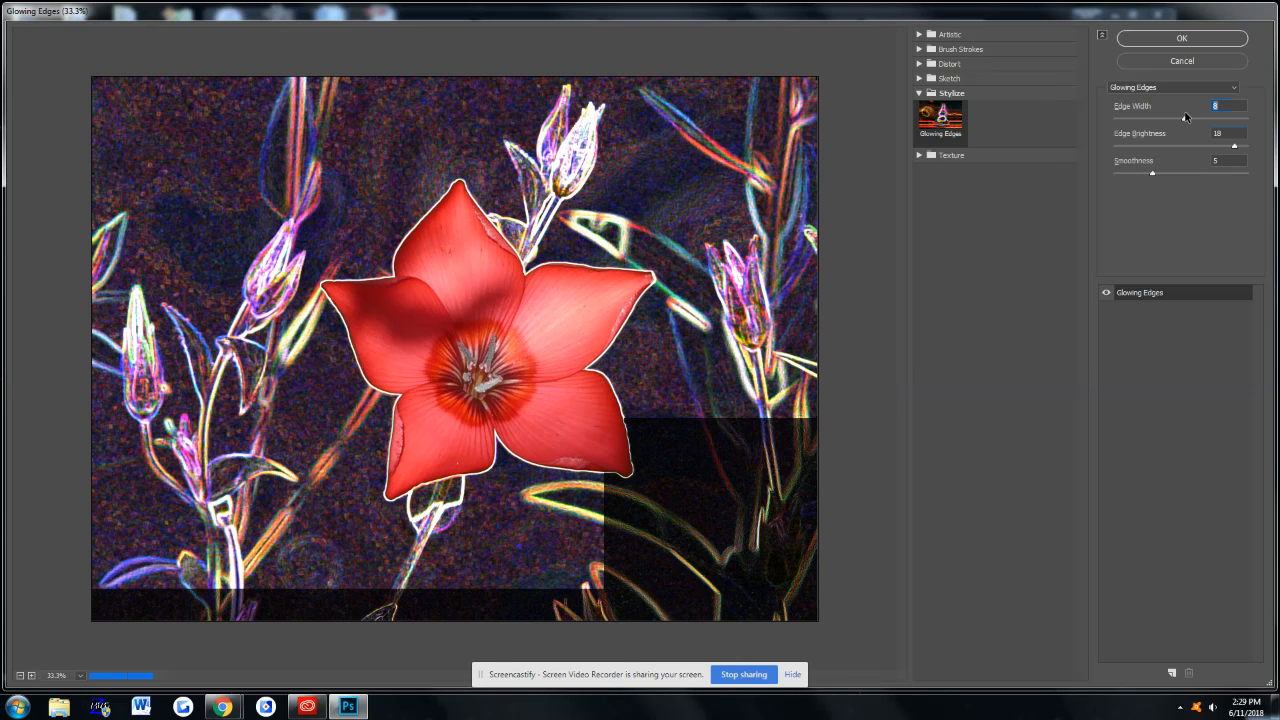
left_click_drag(1186, 117, 1131, 119)
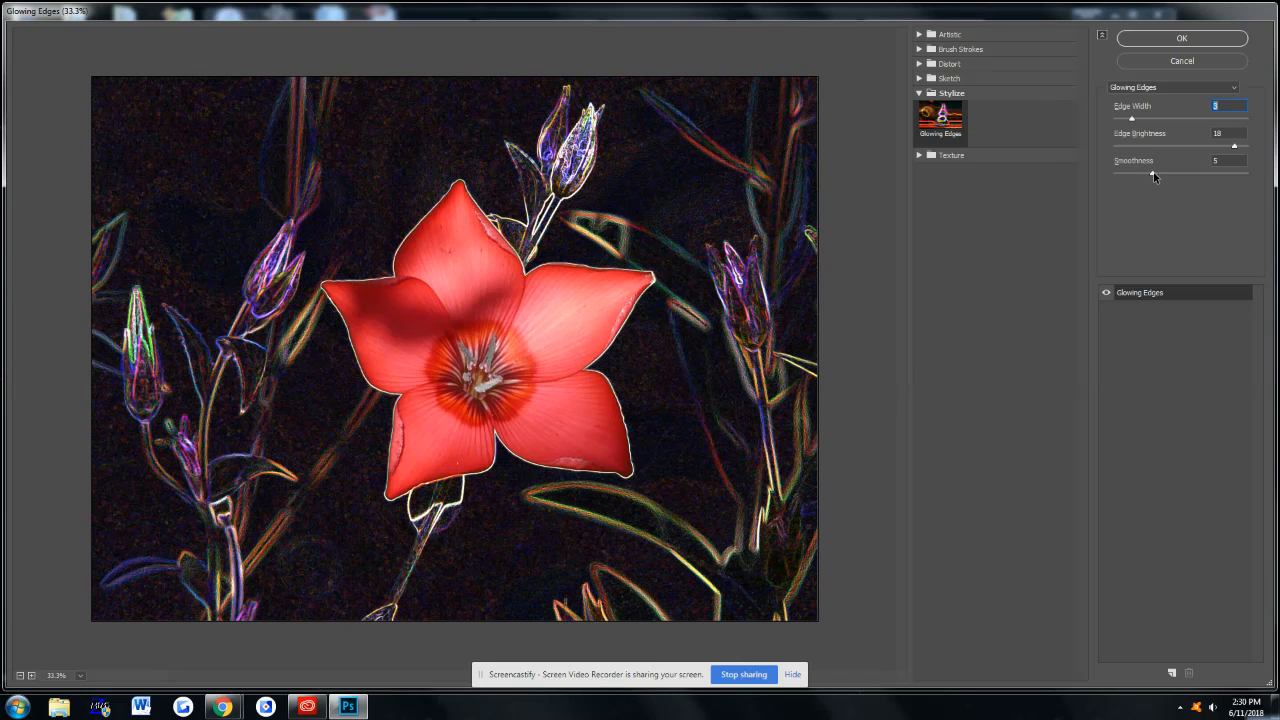
- Try Glowing Edges smoothness values of 11, 1 and 15, and cancel the Filter Gallery without applying a filter
left_click_drag(1153, 176, 1213, 176)
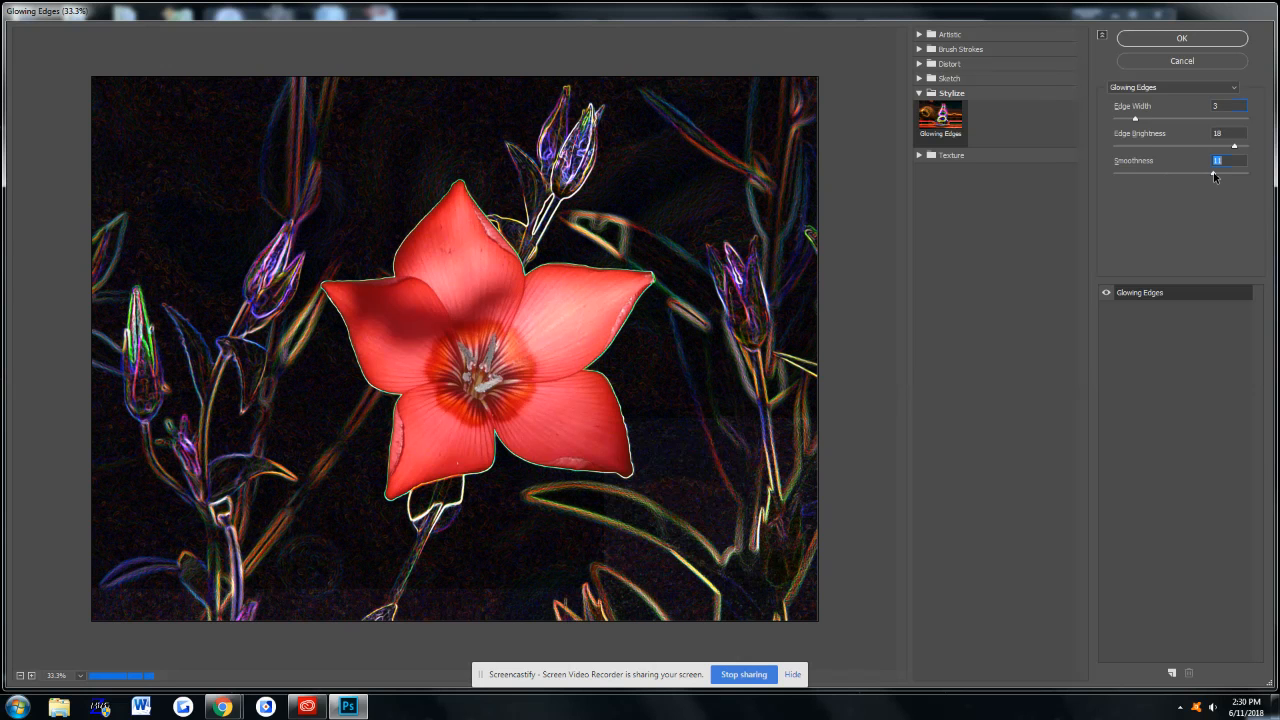
left_click_drag(1213, 176, 1246, 176)
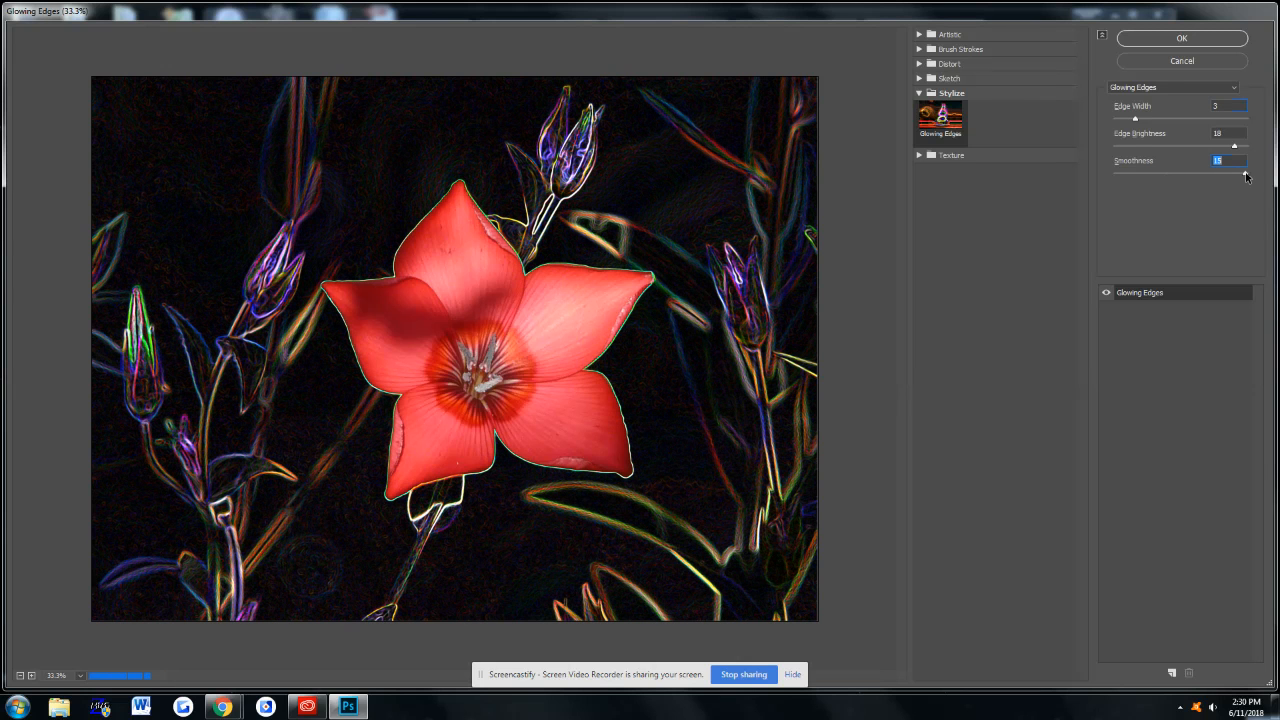
left_click_drag(1246, 176, 1118, 176)
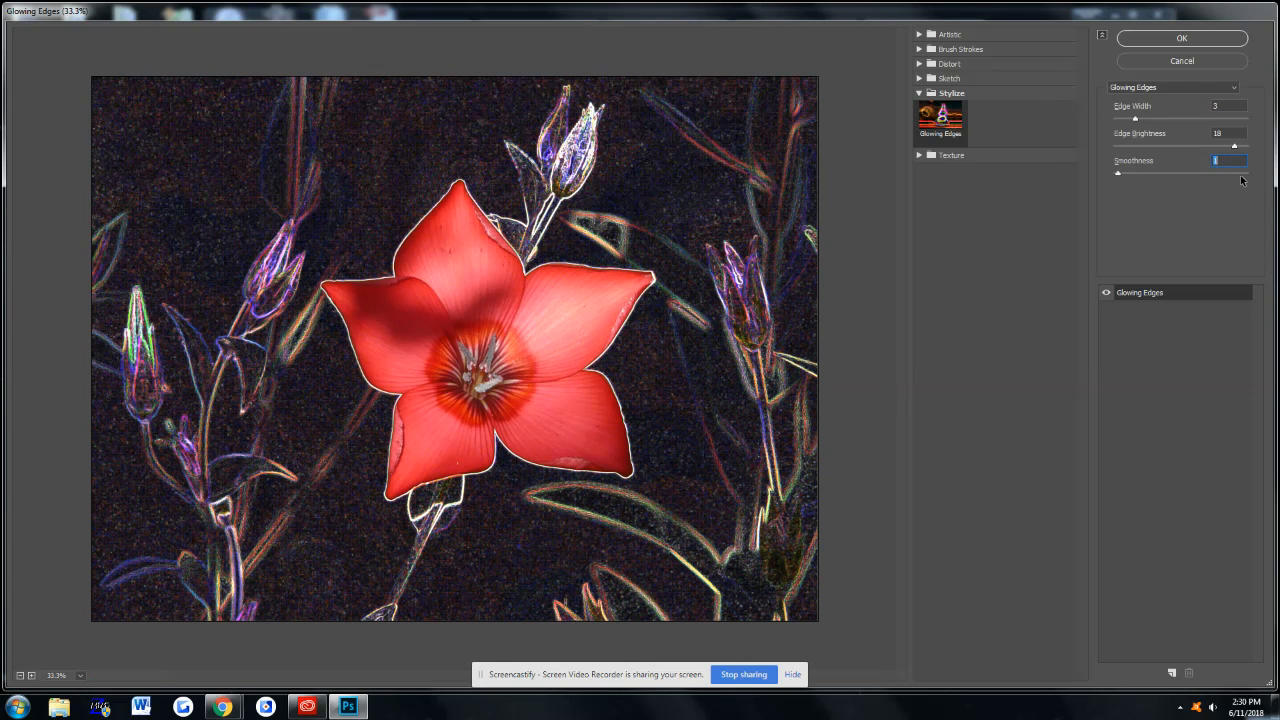
left_click_drag(1119, 174, 1250, 177)
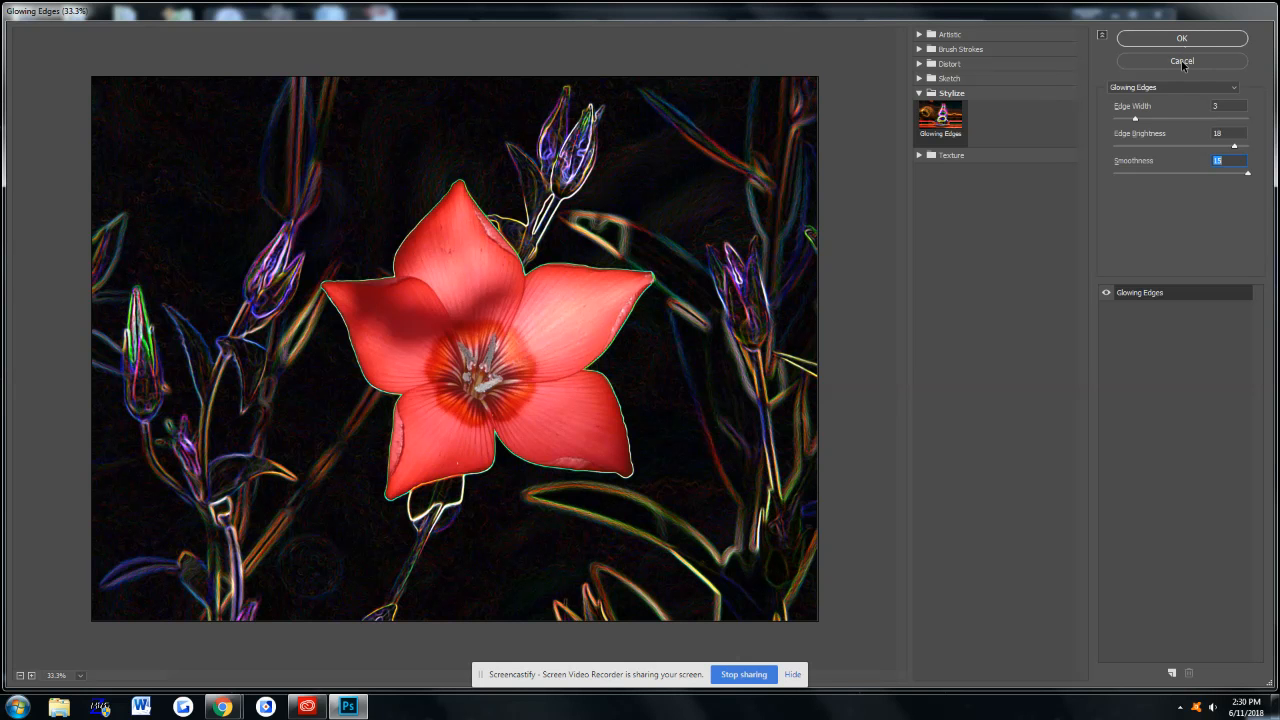
left_click(1182, 62)
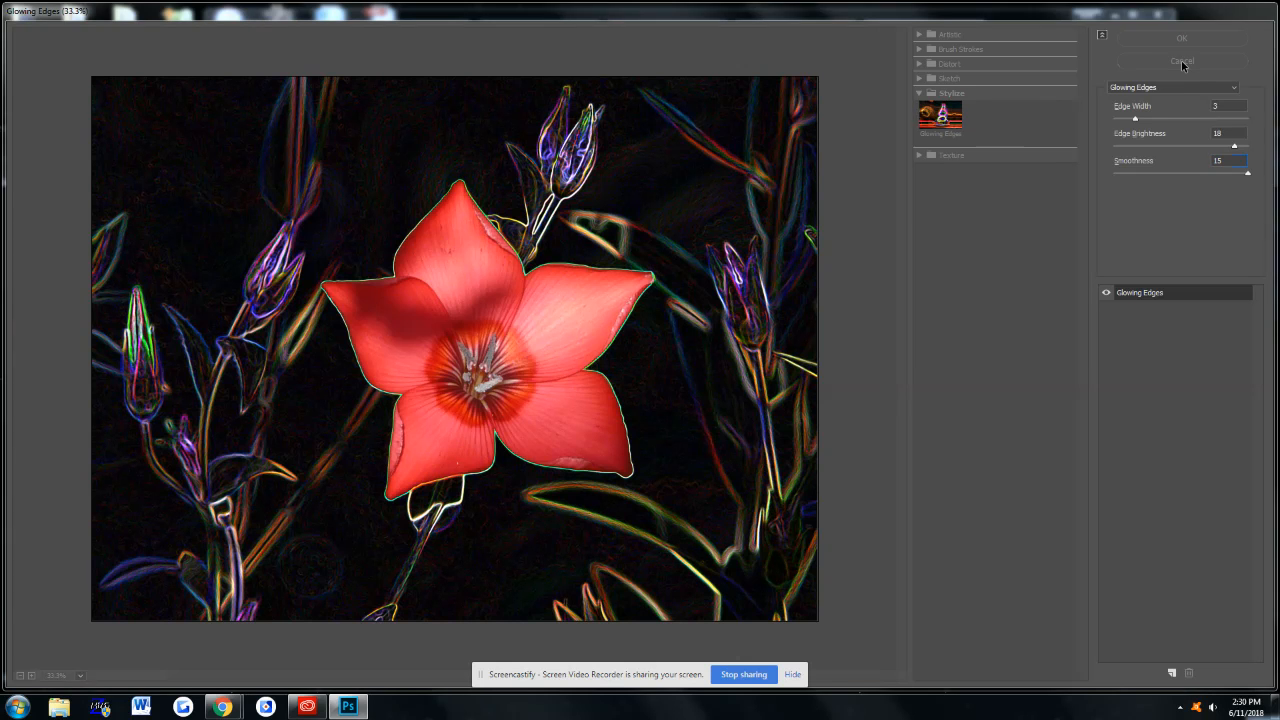